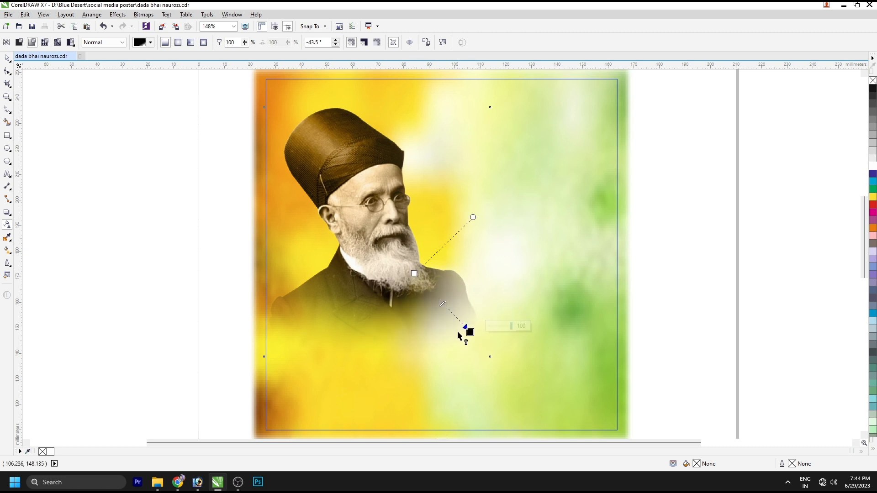
# Finish editing the PowerClip contents of the square poster frame
pyautogui.press('space')
pyautogui.click(570, 230)
pyautogui.click(696, 231)
pyautogui.click(111, 161)
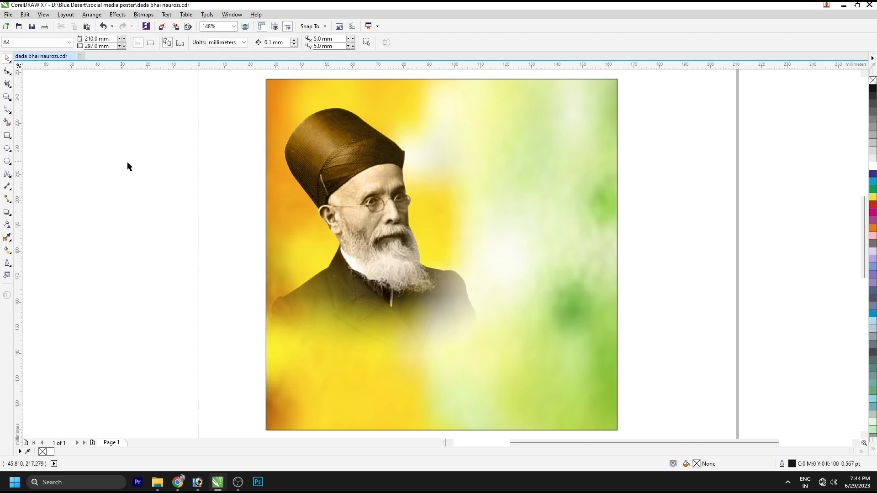
# Try mirroring the blurred background image horizontally inside the poster frame
pyautogui.click(6, 135)
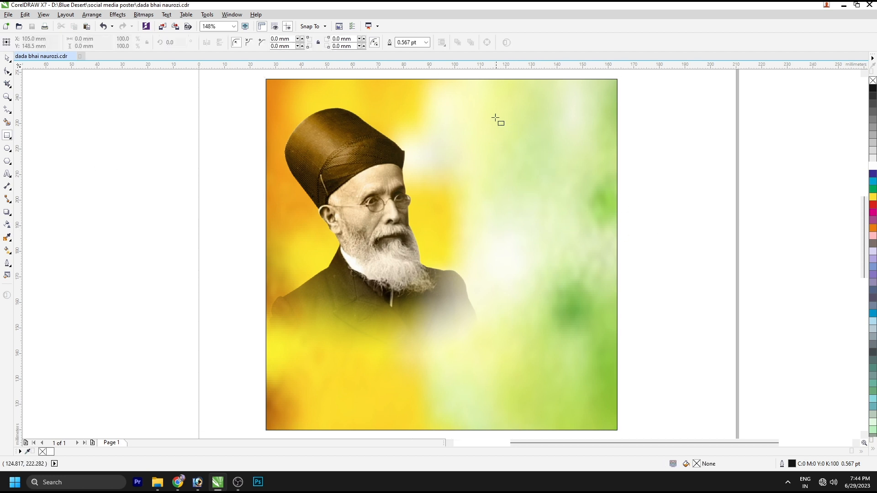
pyautogui.press('space')
pyautogui.click(601, 164)
pyautogui.keyDown('alt'); pyautogui.click(601, 165); pyautogui.keyUp('alt')
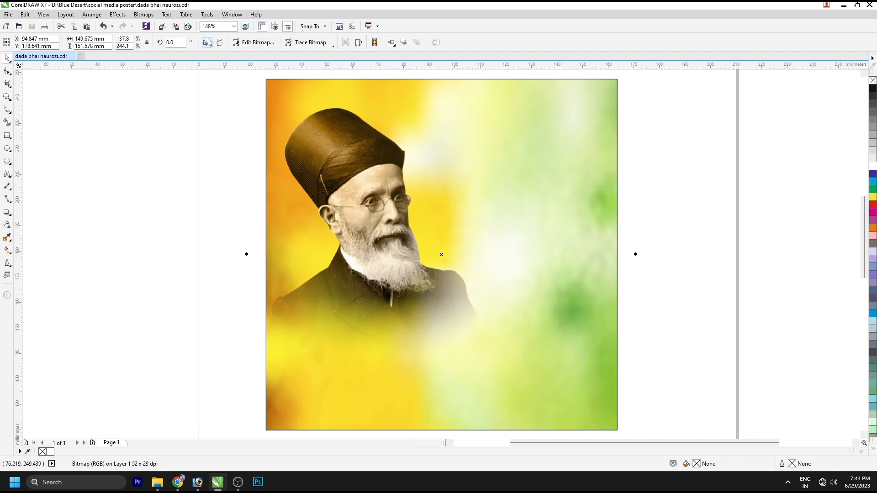
pyautogui.click(207, 42)
pyautogui.click(726, 255)
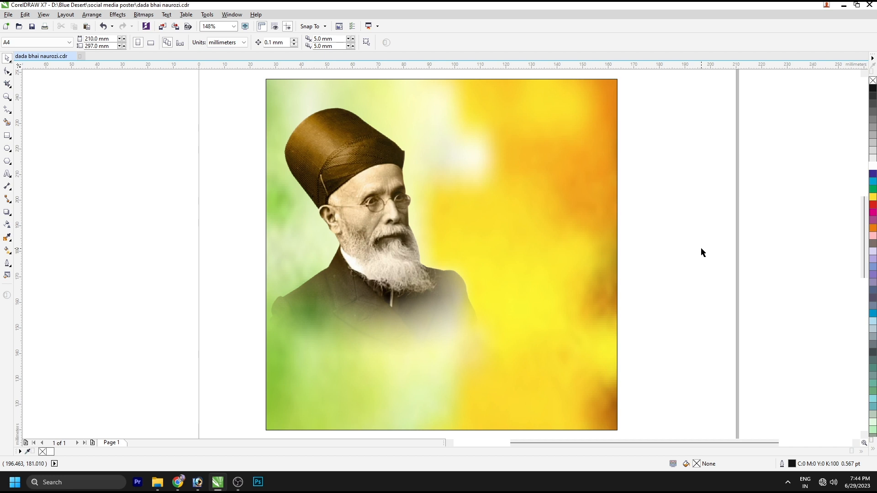
pyautogui.hotkey('ctrl', 'z')
# Remove the outline of the square poster frame
pyautogui.rightClick(873, 81)
pyautogui.click(672, 204)
pyautogui.press('F4')
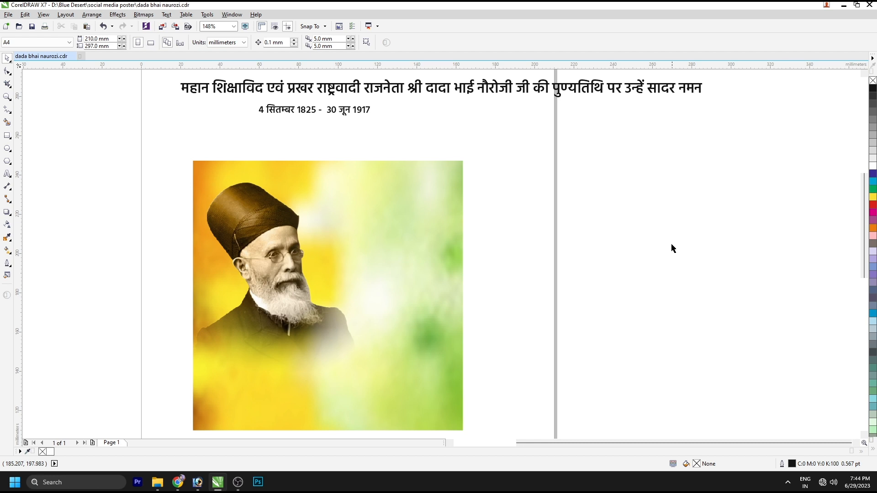
# Select the portrait inside the poster frame and nudge it slightly down
pyautogui.click(270, 280)
pyautogui.keyDown('ctrl'); pyautogui.click(270, 280); pyautogui.keyUp('ctrl')
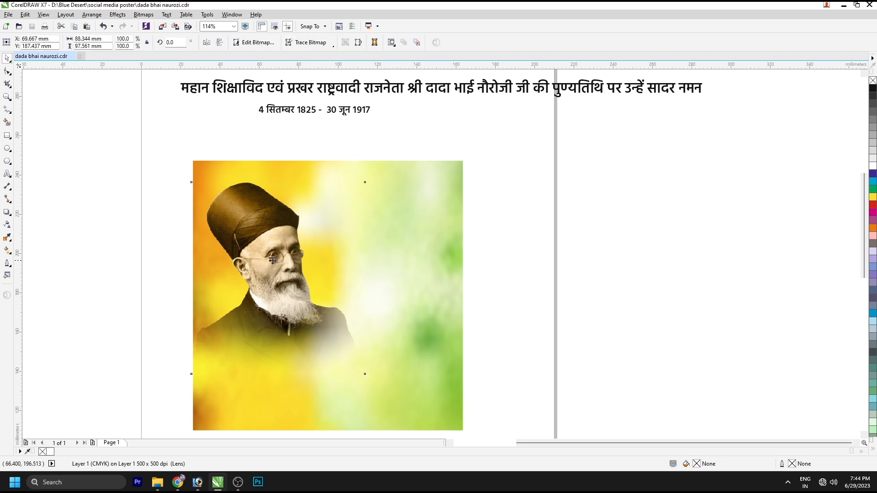
pyautogui.press('Down')
pyautogui.press('Down')
pyautogui.press('Down')
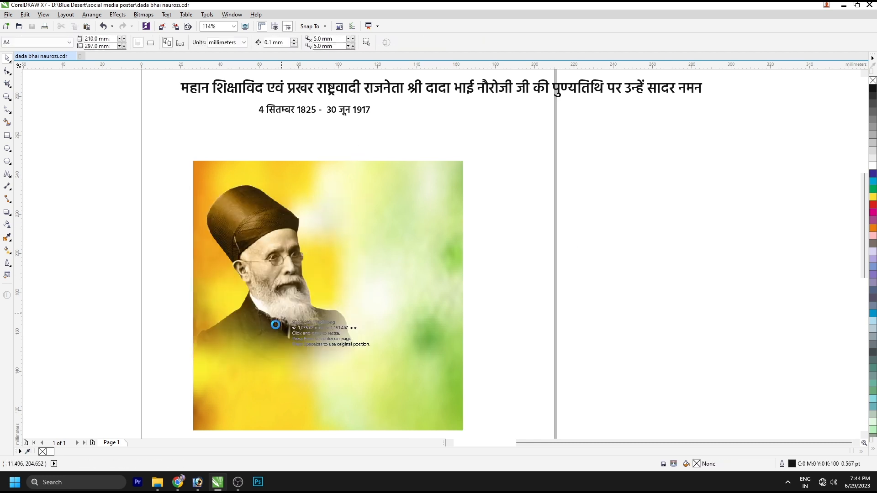
# Place the orange flower image 20221218_114906.png below the portrait's beard and enlarge it to about 54 mm wide
pyautogui.moveTo(260, 324); pyautogui.dragTo(332, 398)
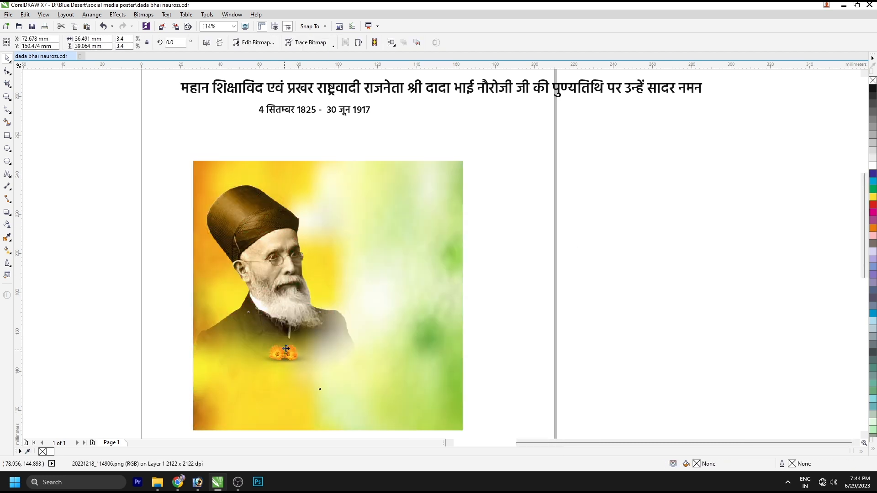
pyautogui.moveTo(324, 308); pyautogui.dragTo(340, 291)
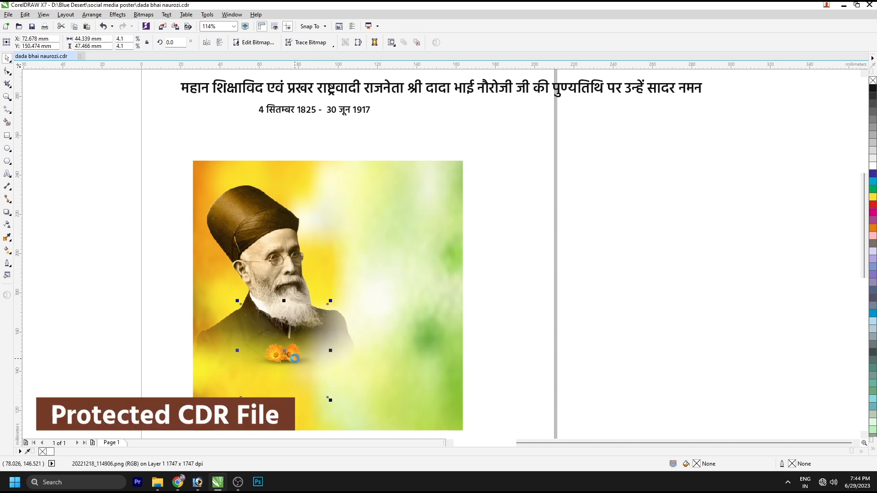
pyautogui.press('Down')
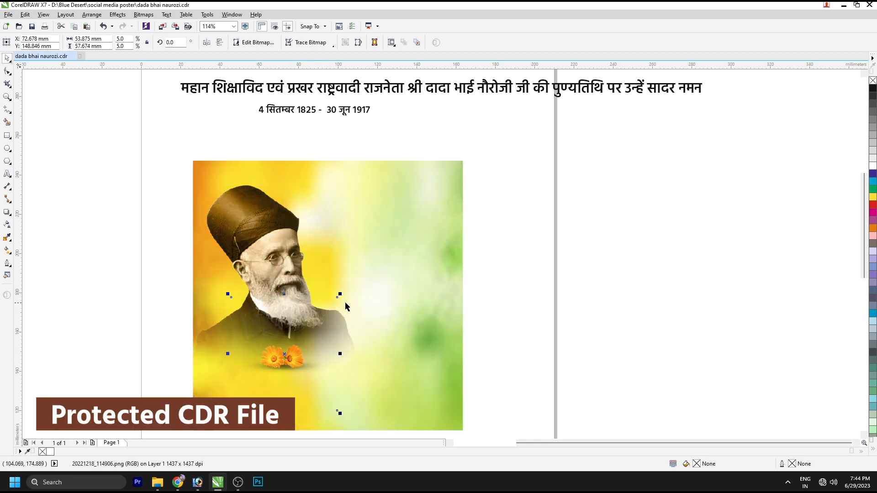
pyautogui.moveTo(343, 292); pyautogui.dragTo(339, 296)
# PowerClip the flower image inside the poster frame and save the document
pyautogui.hotkey('alt', 'c')
pyautogui.press('w')
pyautogui.press('p')
pyautogui.click(396, 303)
pyautogui.click(591, 318)
pyautogui.click(393, 282)
pyautogui.hotkey('shift', 'F2')
pyautogui.click(133, 210)
pyautogui.hotkey('ctrl', 's')
pyautogui.press('F3')
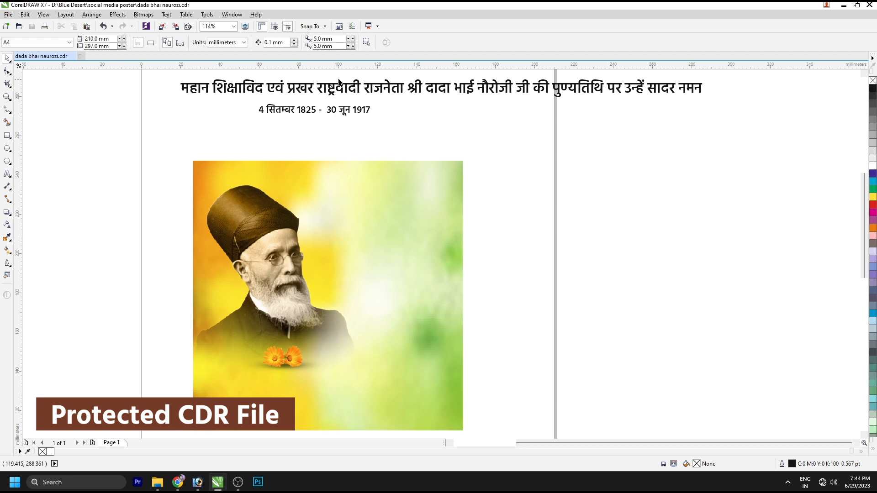
# Scale the Hindi headline to about 12.4 pt over the poster and break it before "राष्ट्रवादी", "श्री", "की" and "सादर"
pyautogui.moveTo(332, 96); pyautogui.dragTo(466, 207)
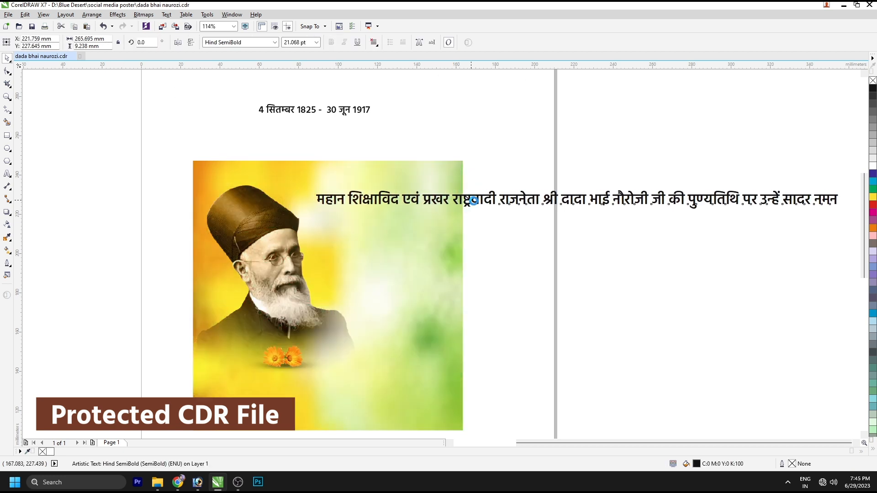
pyautogui.moveTo(842, 211); pyautogui.dragTo(625, 222)
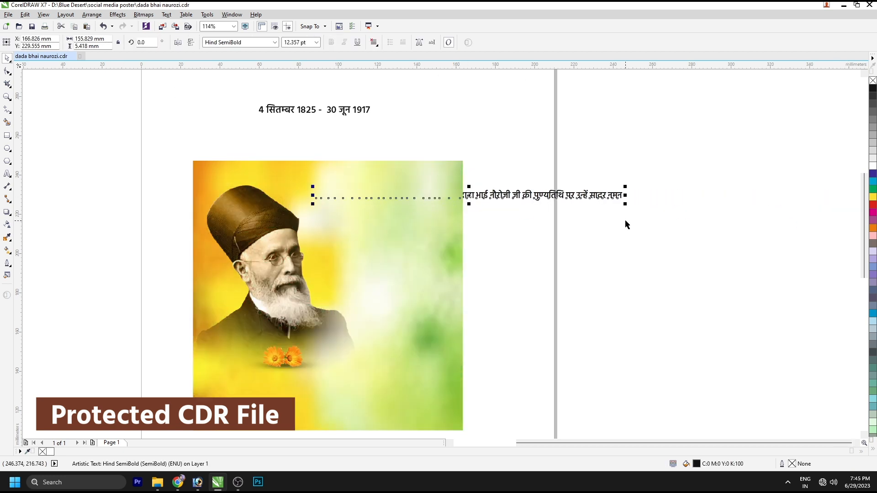
pyautogui.doubleClick(402, 194)
pyautogui.scroll(3, 403, 187)
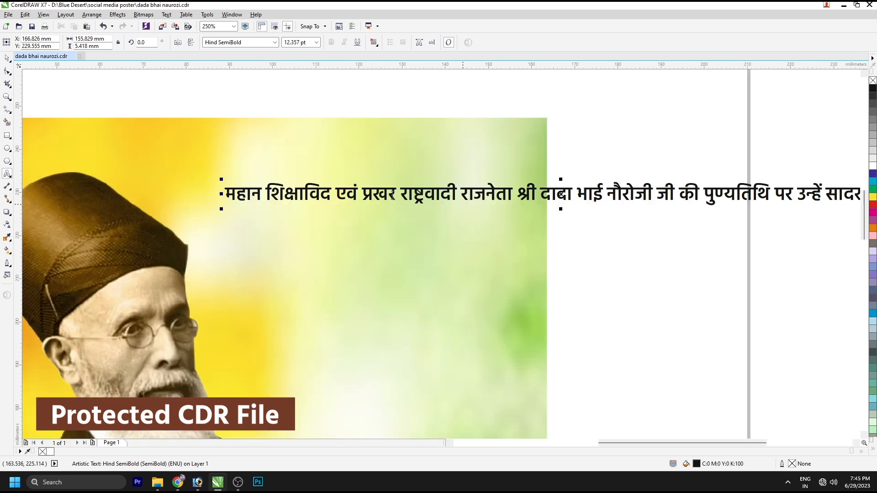
pyautogui.press('Return')
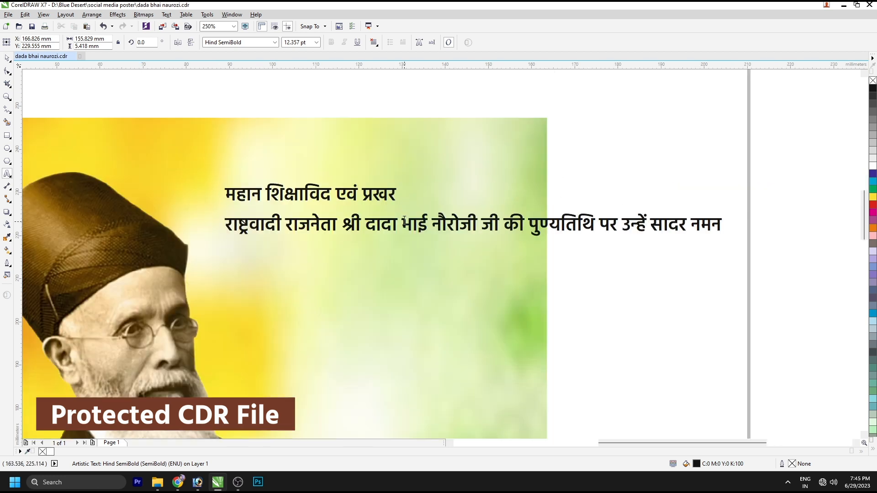
pyautogui.press('Return')
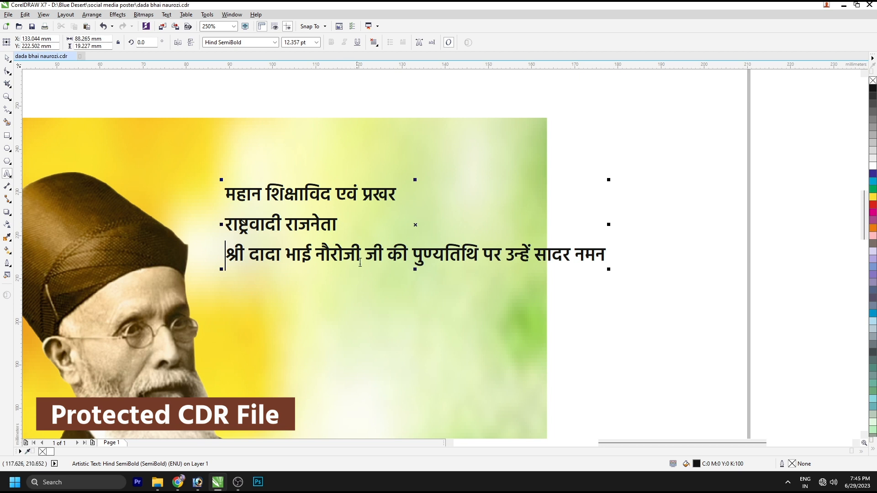
pyautogui.click(387, 253)
pyautogui.press('Return')
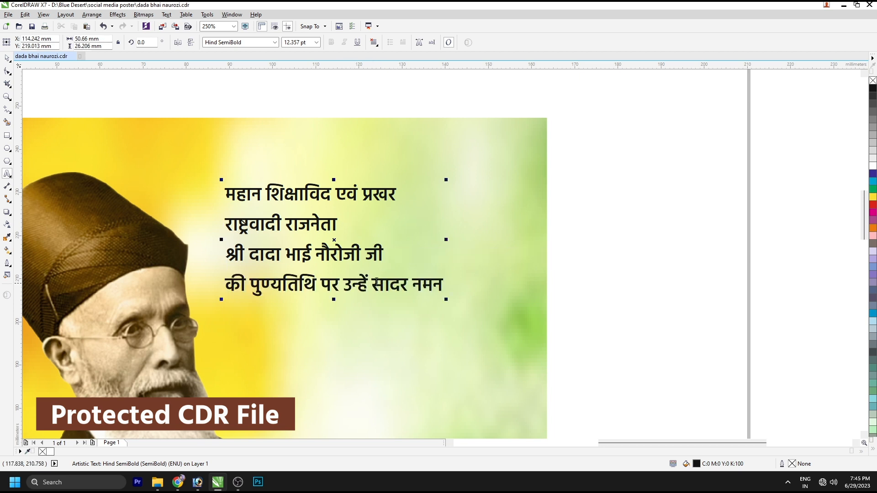
pyautogui.click(372, 281)
pyautogui.press('Return')
# Center-align the five-line headline and move it into the light area to the right of the portrait
pyautogui.hotkey('ctrl', 'a')
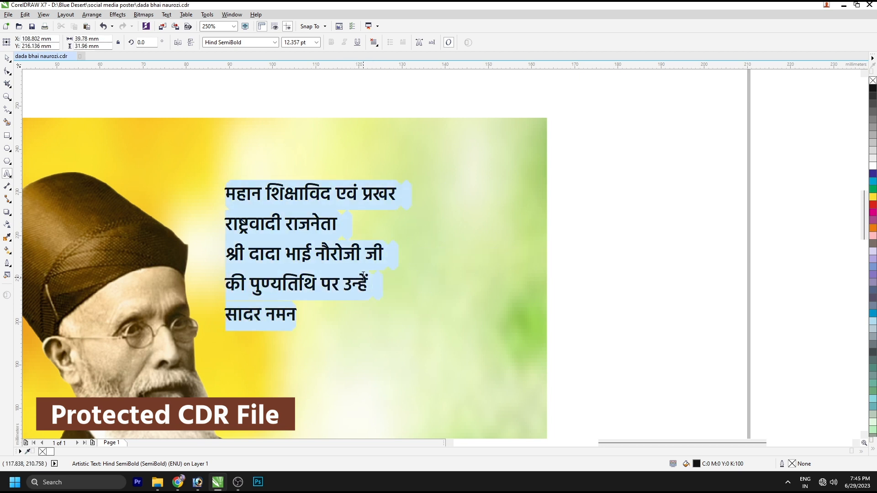
pyautogui.hotkey('ctrl', 'e')
pyautogui.hotkey('ctrl', 'space')
pyautogui.click(361, 257)
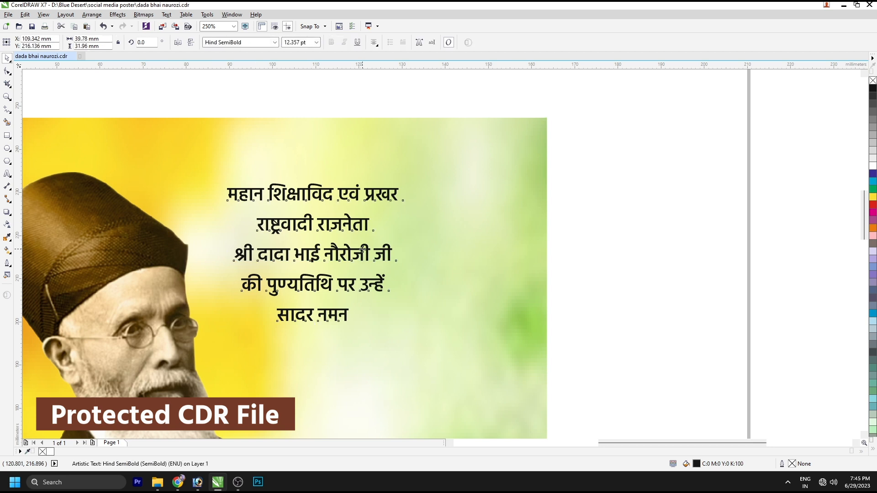
pyautogui.hotkey('shift', 'F2')
pyautogui.click(176, 234)
pyautogui.moveTo(509, 179); pyautogui.dragTo(544, 196)
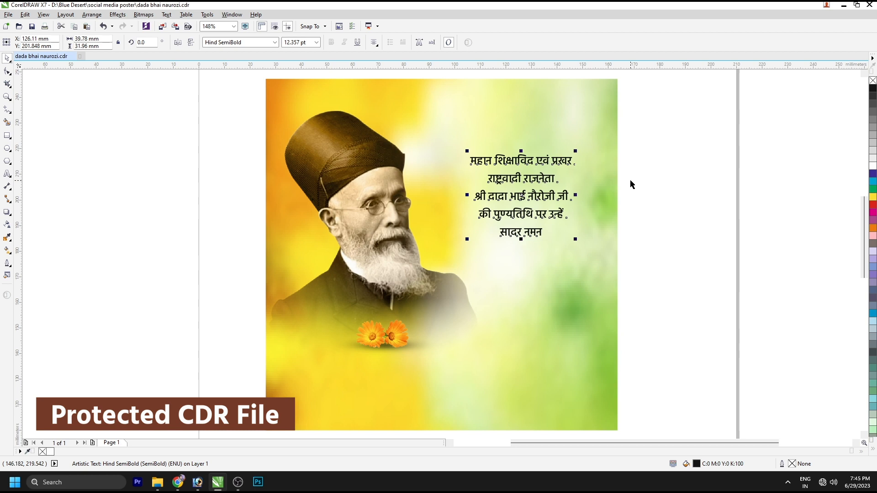
pyautogui.click(159, 177)
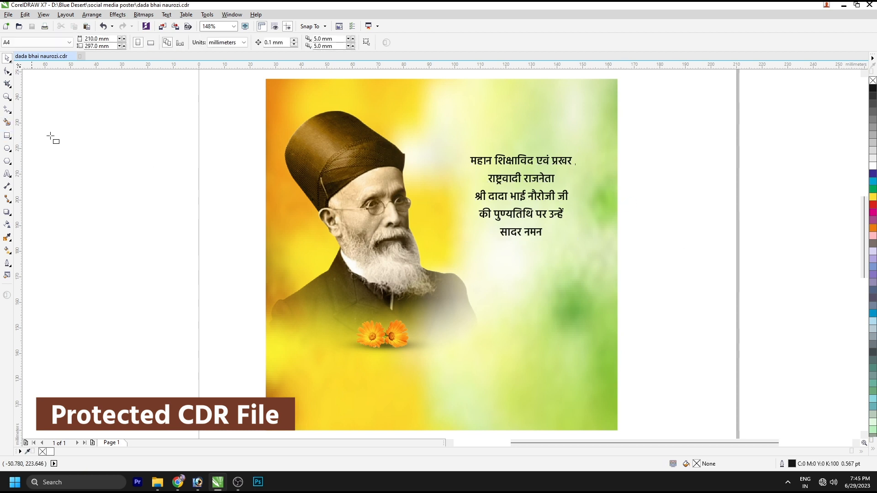
# Draw a square about 48.5 mm wide to the left of the poster
pyautogui.click(7, 135)
pyautogui.moveTo(129, 85); pyautogui.dragTo(253, 208)
pyautogui.press('space')
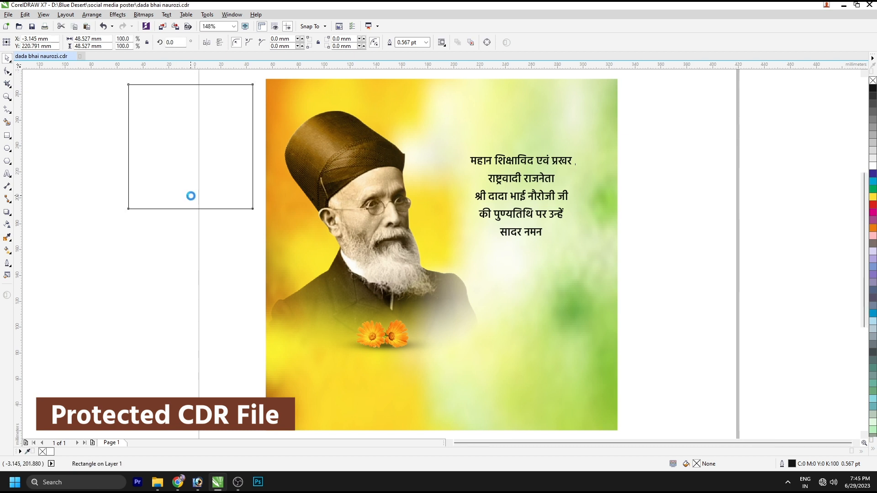
pyautogui.scroll(-1, 191, 196)
# Align the new square with the top edge and horizontal center of the poster frame
pyautogui.click(260, 100)
pyautogui.click(253, 139)
pyautogui.click(212, 106)
pyautogui.moveTo(98, 121); pyautogui.dragTo(227, 221)
pyautogui.keyDown('shift'); pyautogui.click(354, 170); pyautogui.keyUp('shift')
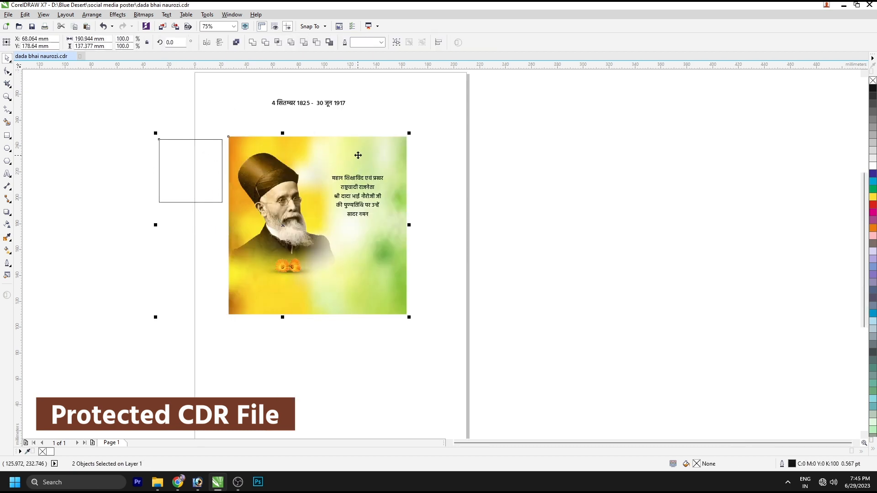
pyautogui.press('e')
pyautogui.press('t')
pyautogui.press('c')
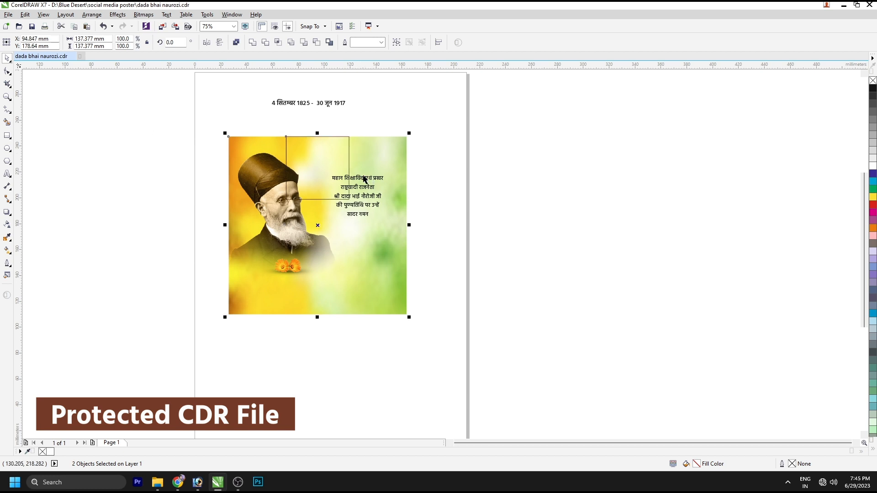
# Fill the square with white and move it right over the headline area
pyautogui.keyDown('shift'); pyautogui.click(366, 176); pyautogui.keyUp('shift')
pyautogui.click(872, 168)
pyautogui.moveTo(317, 168); pyautogui.dragTo(357, 168)
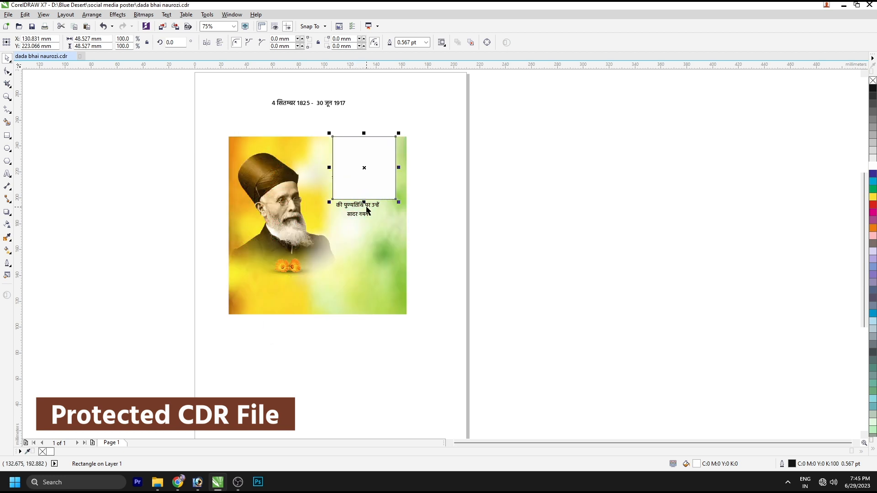
# Round the white shape's bottom corners fully and resize it to about 61 × 93 mm inside the poster frame behind the headline
pyautogui.moveTo(364, 199); pyautogui.dragTo(331, 234)
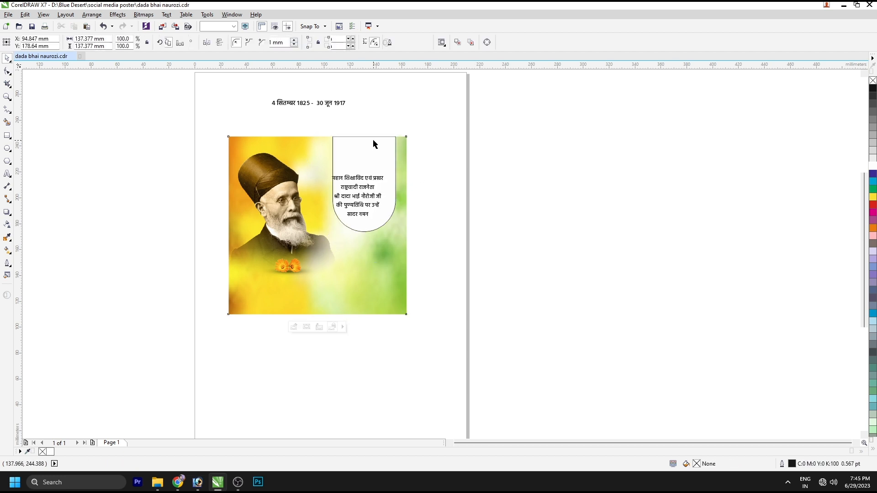
pyautogui.keyDown('ctrl'); pyautogui.click(372, 143); pyautogui.keyUp('ctrl')
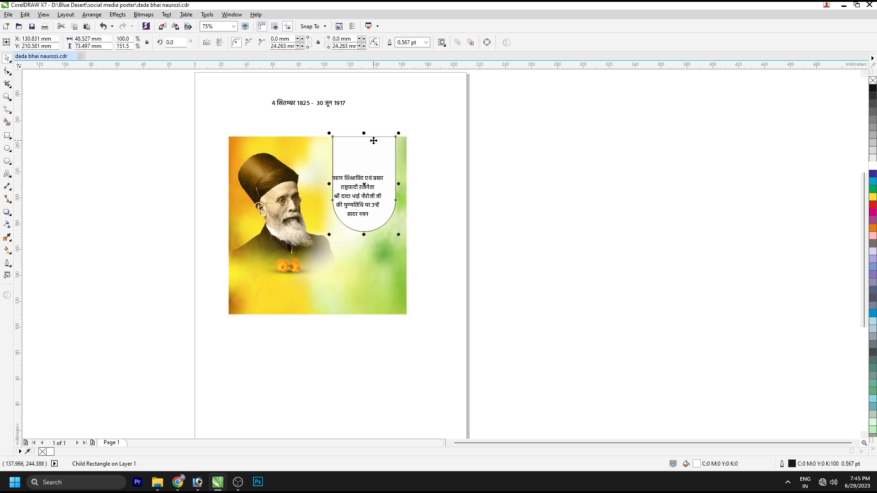
pyautogui.scroll(2, 402, 140)
pyautogui.moveTo(420, 128); pyautogui.dragTo(440, 98)
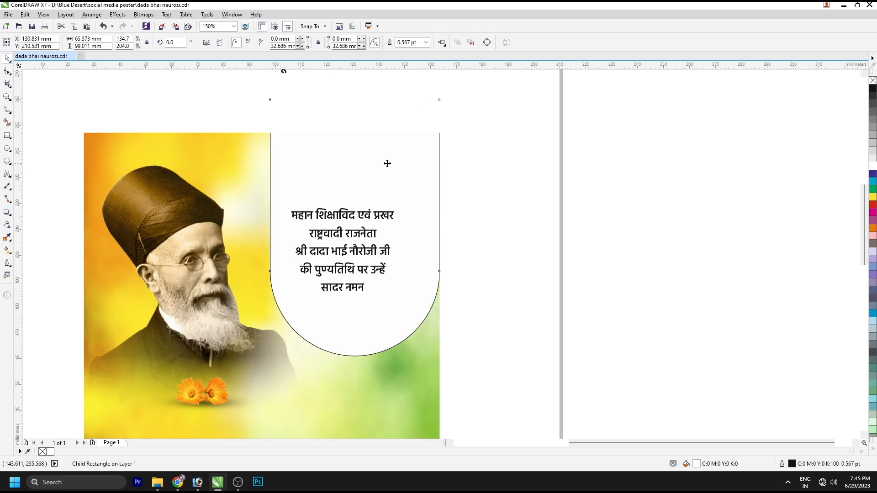
pyautogui.moveTo(388, 163); pyautogui.dragTo(373, 157)
pyautogui.moveTo(427, 90); pyautogui.dragTo(428, 98)
pyautogui.click(469, 166)
pyautogui.doubleClick(369, 164)
# Fill the rounded panel behind the headline with dark green, CMYK 100, 0, 100, 65
pyautogui.click(495, 115)
pyautogui.keyDown('ctrl'); pyautogui.click(495, 116); pyautogui.keyUp('ctrl')
pyautogui.click(706, 158)
pyautogui.click(514, 115)
pyautogui.keyDown('ctrl'); pyautogui.click(513, 116); pyautogui.keyUp('ctrl')
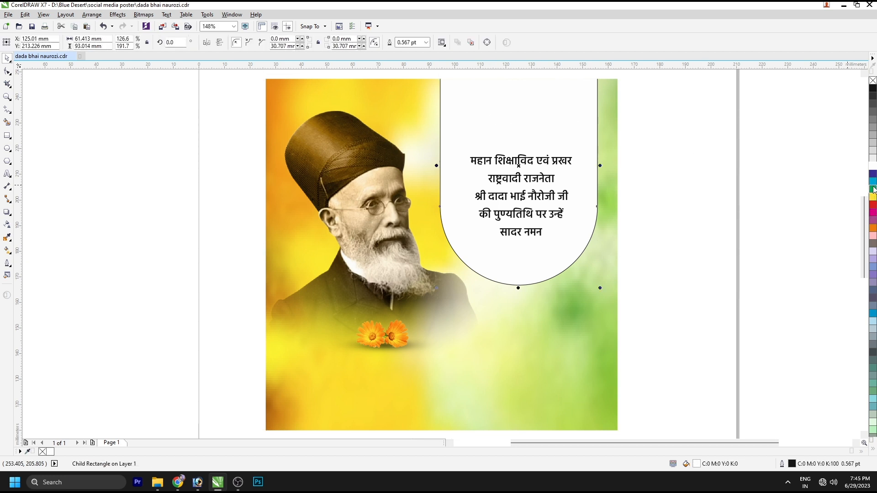
pyautogui.click(873, 188)
pyautogui.doubleClick(696, 464)
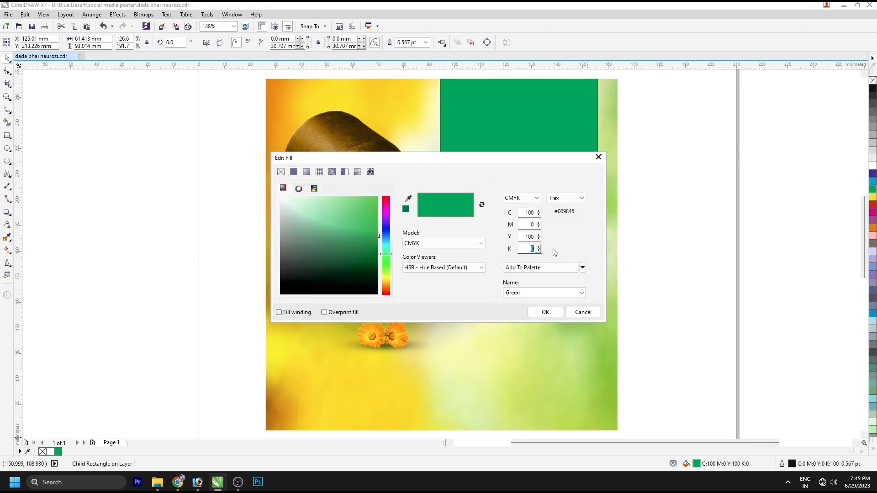
pyautogui.write('65')
pyautogui.press('Return')
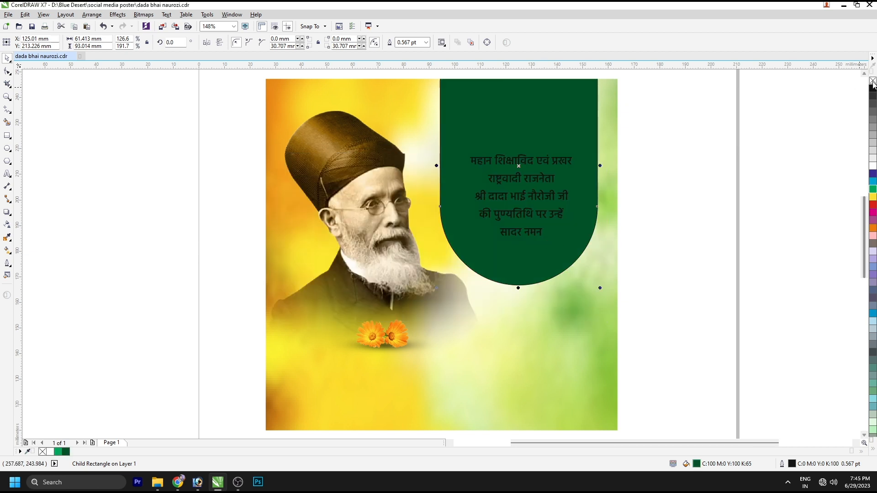
# Remove the outline of the dark green rounded panel
pyautogui.click(705, 245)
pyautogui.click(494, 258)
pyautogui.click(530, 161)
pyautogui.click(510, 275)
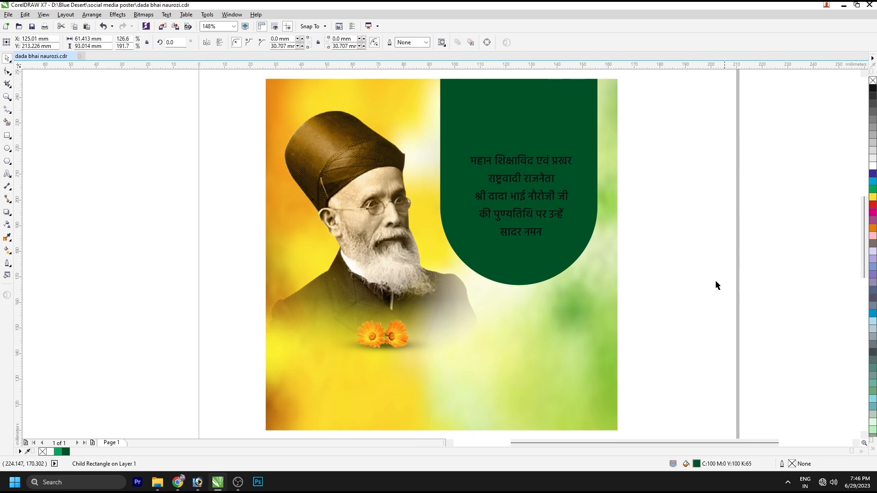
pyautogui.click(688, 290)
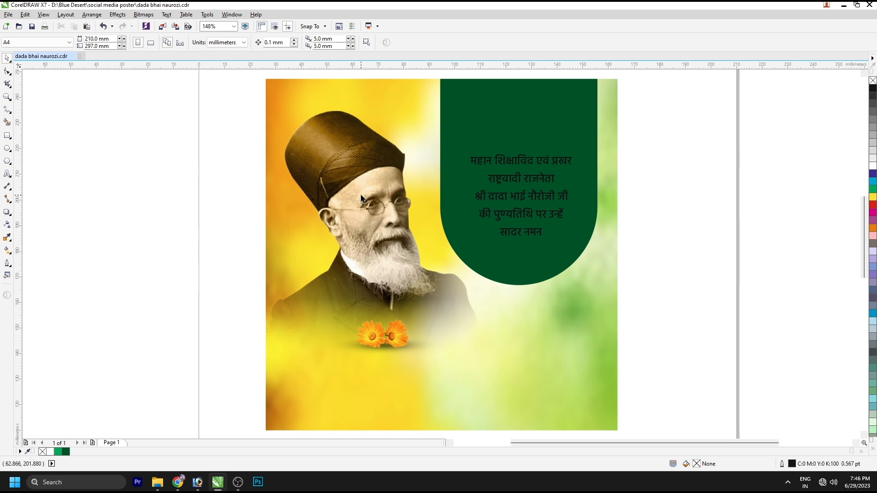
# Move the date line "4 सितम्बर 1825 - 30 जून 1917" below the flowers and shrink it to about 8.1 pt
pyautogui.press('F4')
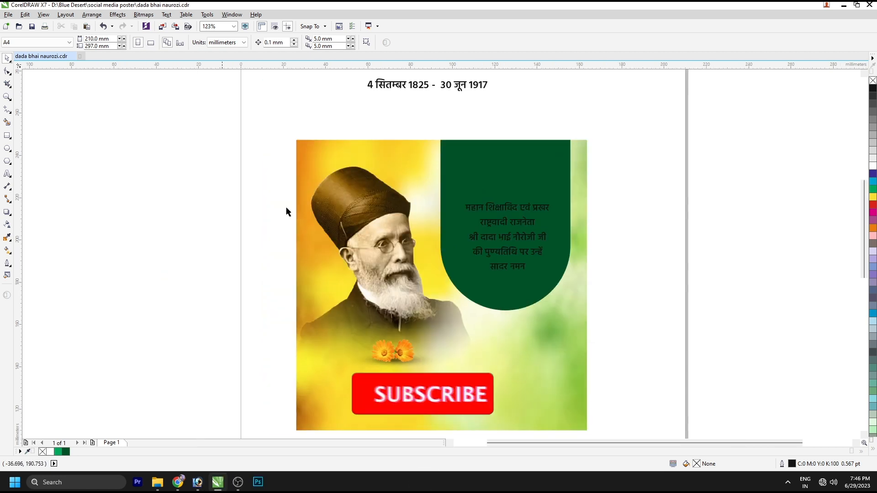
pyautogui.click(416, 82)
pyautogui.moveTo(416, 82); pyautogui.dragTo(397, 366)
pyautogui.moveTo(459, 380); pyautogui.dragTo(433, 378)
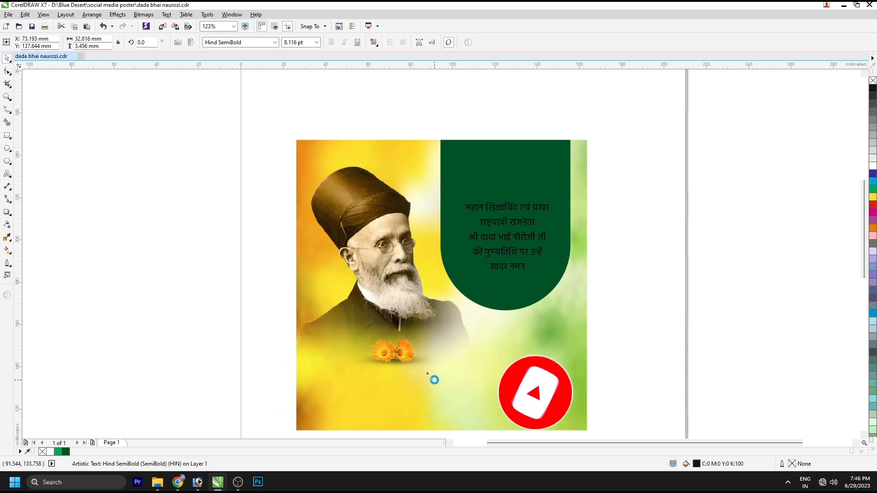
# Enlarge the date line to about 10.9 pt and centre it just below the flowers
pyautogui.scroll(2, 441, 368)
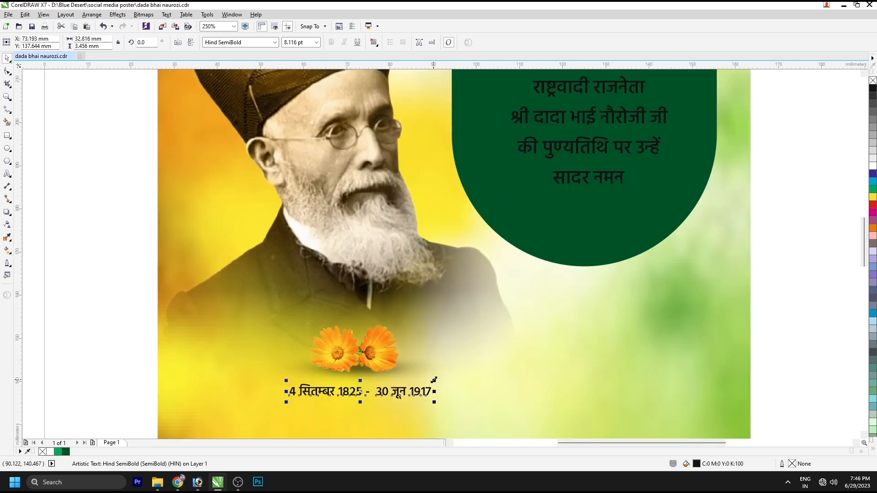
pyautogui.moveTo(434, 379); pyautogui.dragTo(458, 371)
pyautogui.moveTo(364, 357); pyautogui.dragTo(352, 397)
pyautogui.press('Up')
pyautogui.press('Up')
pyautogui.press('Up')
pyautogui.press('Up')
pyautogui.press('Up')
pyautogui.press('Up')
pyautogui.press('Up')
pyautogui.press('Up')
pyautogui.press('Up')
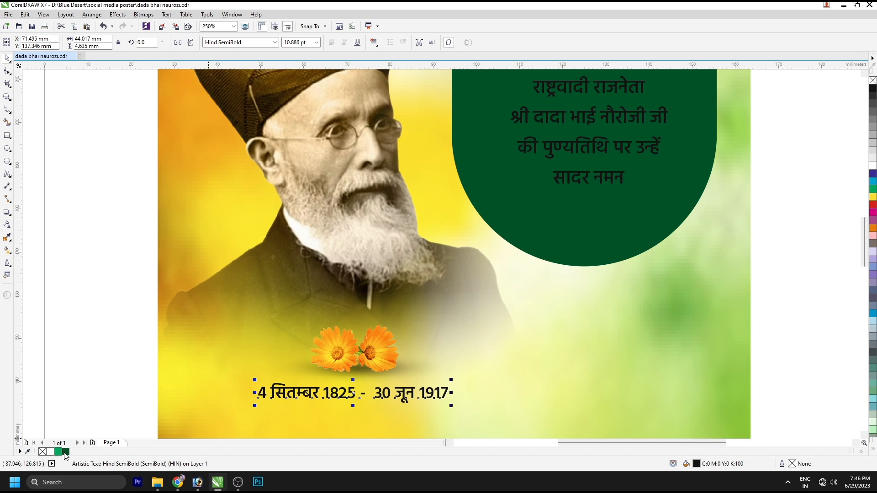
# Fill the date line with dark green, CMYK 100, 0, 100, 65, and nudge it closer to the flowers
pyautogui.moveTo(120, 440); pyautogui.dragTo(264, 387)
pyautogui.press('Up')
pyautogui.press('Up')
pyautogui.press('Up')
pyautogui.press('Up')
pyautogui.press('Up')
pyautogui.press('Up')
pyautogui.press('Up')
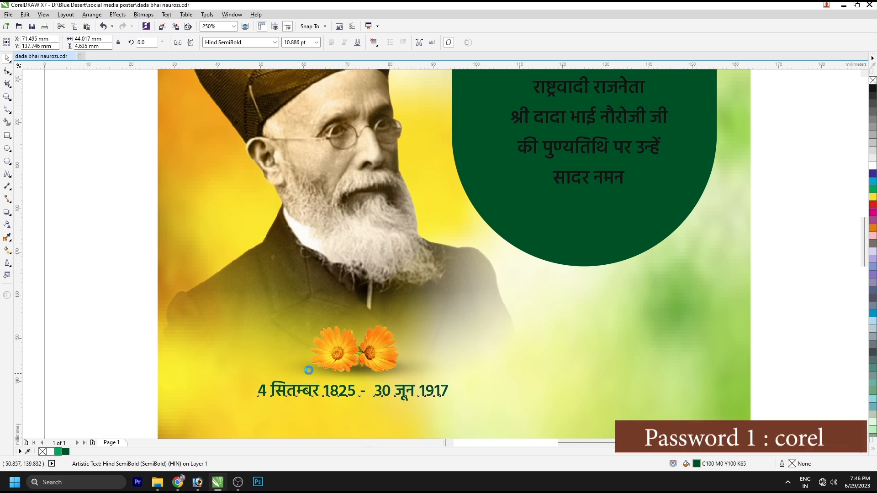
pyautogui.click(180, 349)
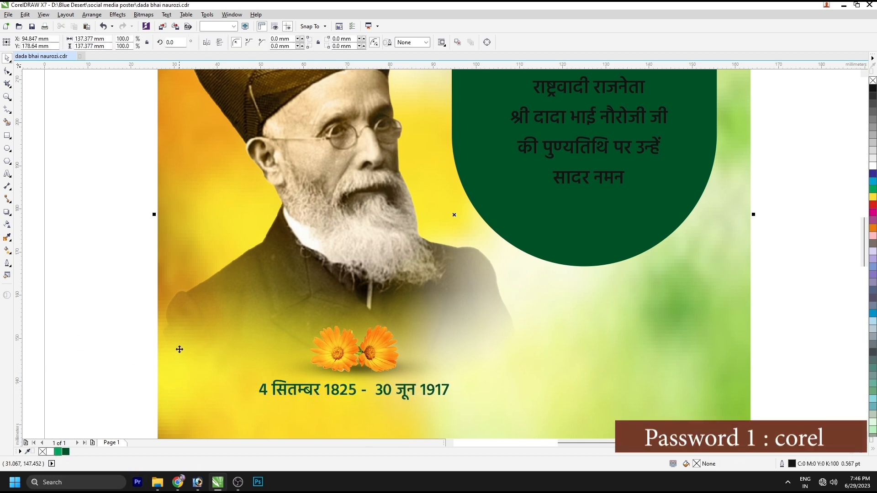
pyautogui.hotkey('shift', 'F2')
pyautogui.click(170, 338)
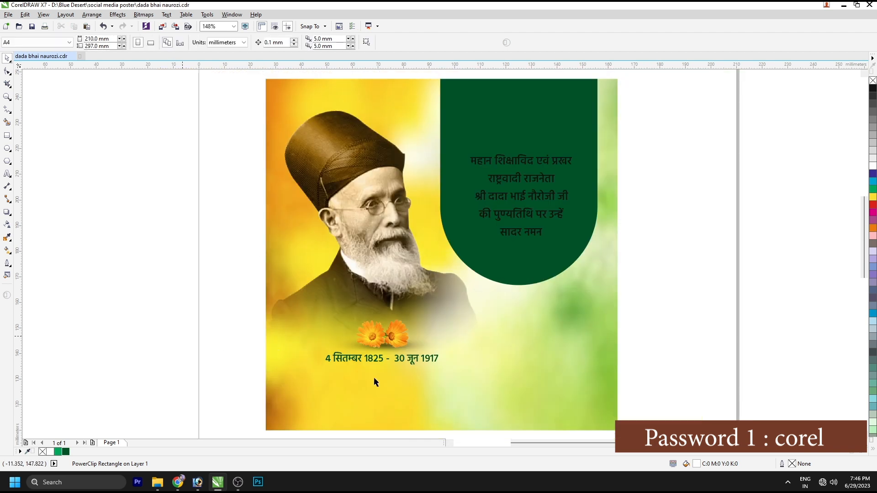
# Duplicate the dark green panel as a smaller white panel of about 57 × 87 mm centred on it, behind the headline
pyautogui.click(405, 363)
pyautogui.click(558, 114)
pyautogui.keyDown('alt'); pyautogui.click(558, 114); pyautogui.keyUp('alt')
pyautogui.moveTo(600, 289); pyautogui.dragTo(597, 286)
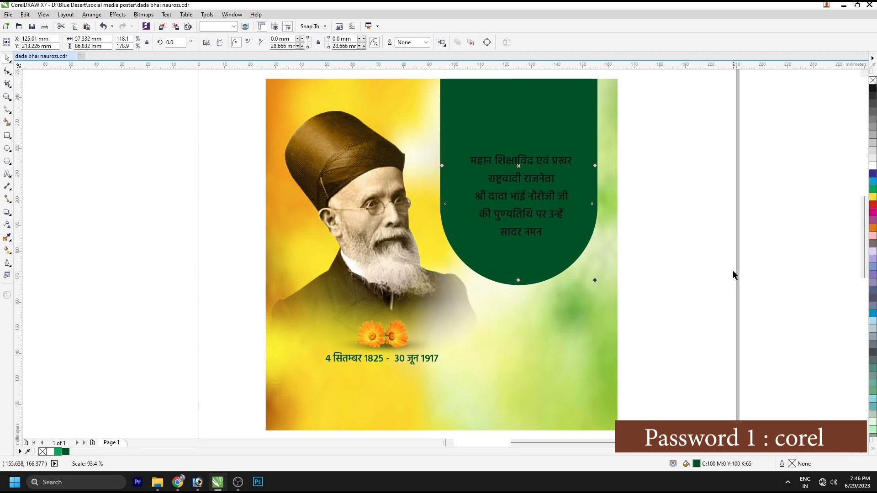
pyautogui.click(762, 268)
# Apply a vertical gradient from dark green at the bottom to orange at the top on the rear panel, and save the file
pyautogui.click(521, 285)
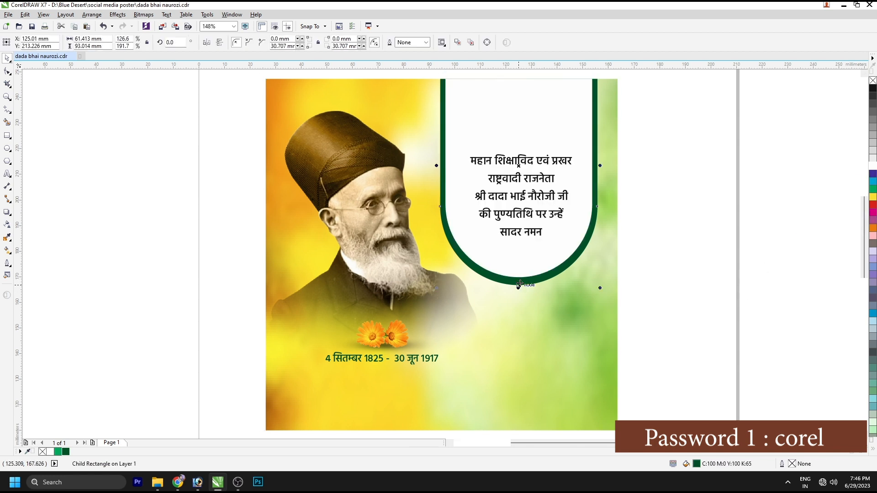
pyautogui.press('g')
pyautogui.moveTo(523, 284); pyautogui.dragTo(523, 107)
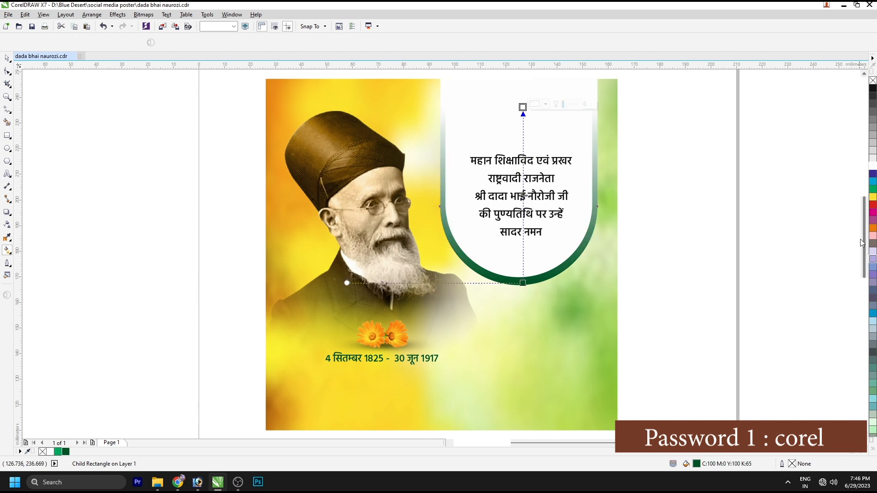
pyautogui.click(873, 228)
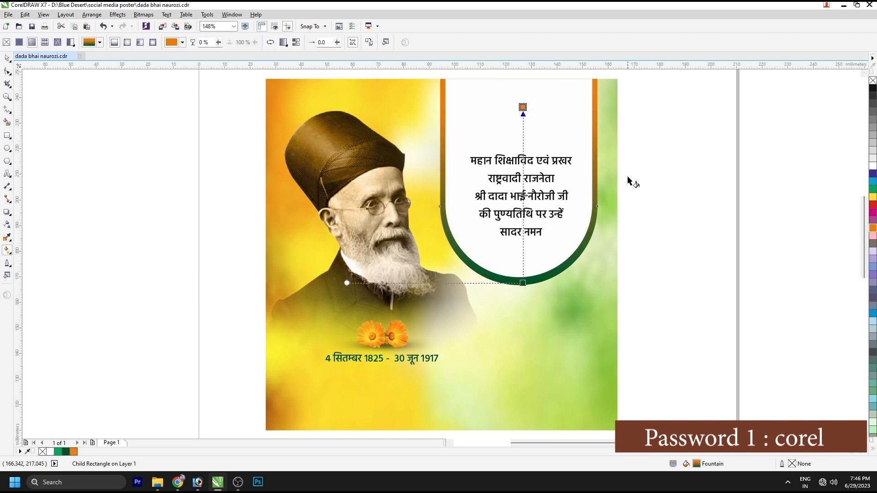
pyautogui.press('space')
pyautogui.click(583, 337)
pyautogui.click(691, 326)
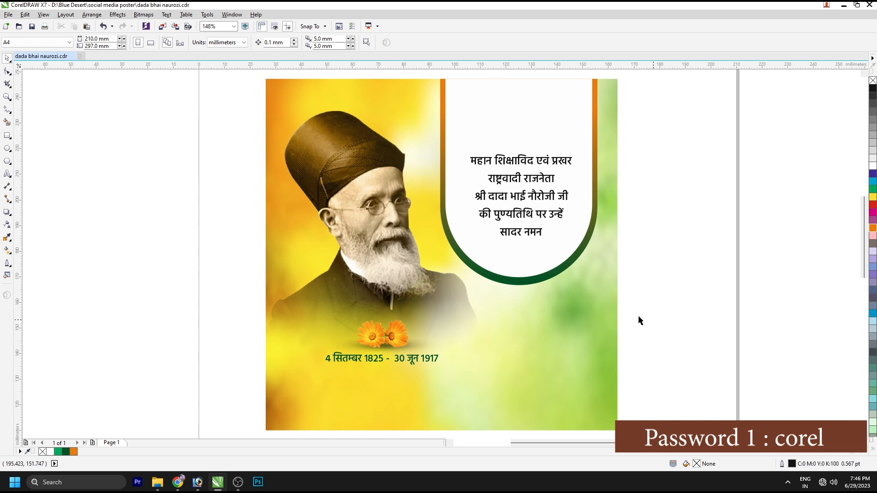
pyautogui.hotkey('ctrl', 's')
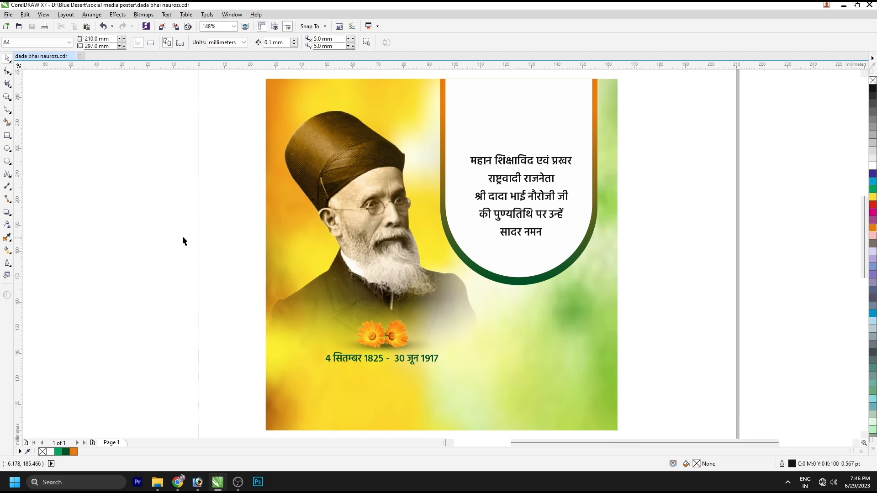
# Draw a circle about 51 mm across over the portrait's head and colour its fill and outline orange, CMYK 0, 60, 100, 0
pyautogui.press('F7')
pyautogui.moveTo(282, 107); pyautogui.dragTo(402, 239)
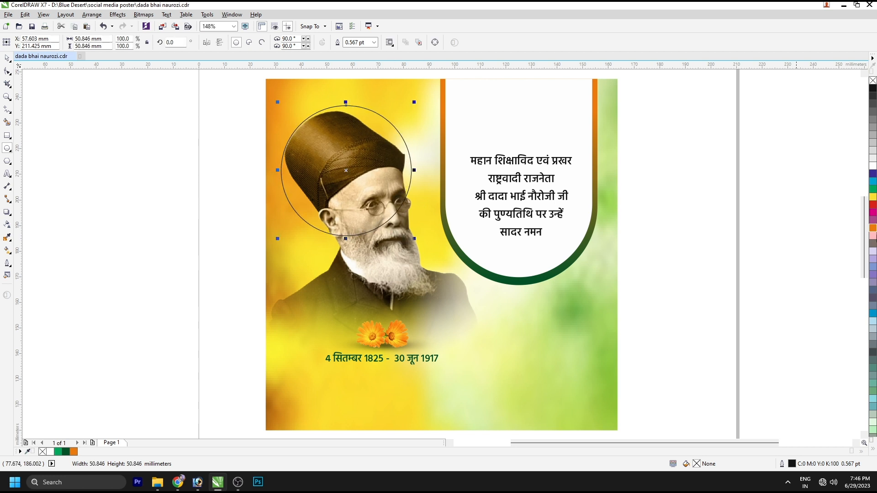
pyautogui.rightClick(873, 229)
pyautogui.click(873, 229)
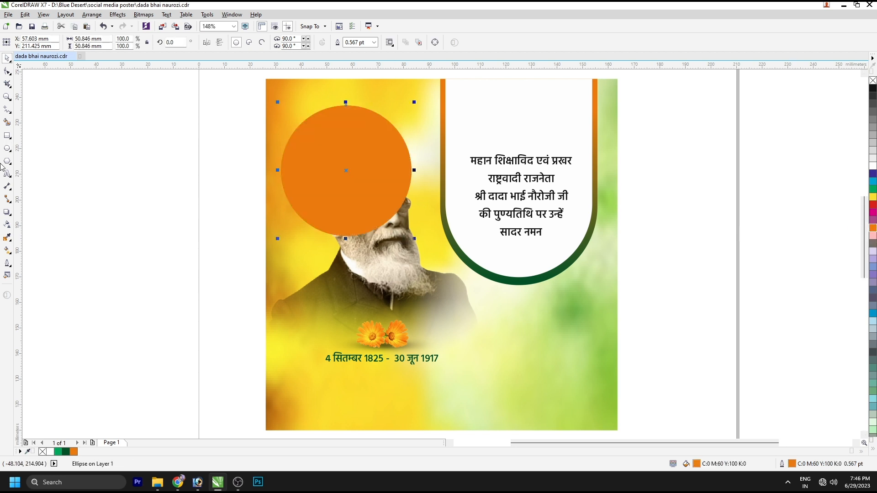
# Blend the orange circle with the background using a transparency merge mode, place it behind the portrait in the poster frame, and save
pyautogui.click(7, 224)
pyautogui.click(101, 42)
pyautogui.click(97, 71)
pyautogui.click(7, 58)
pyautogui.keyDown('ctrl'); pyautogui.click(349, 147); pyautogui.keyUp('ctrl')
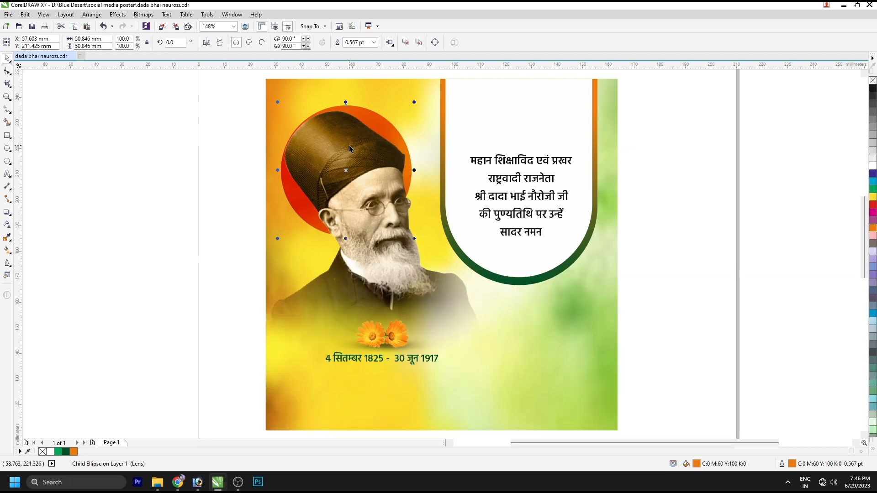
pyautogui.click(137, 206)
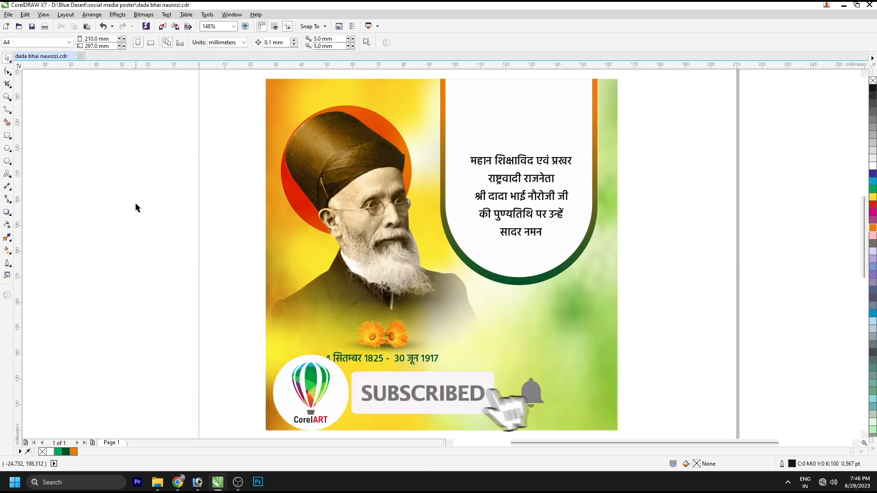
pyautogui.hotkey('ctrl', 's')
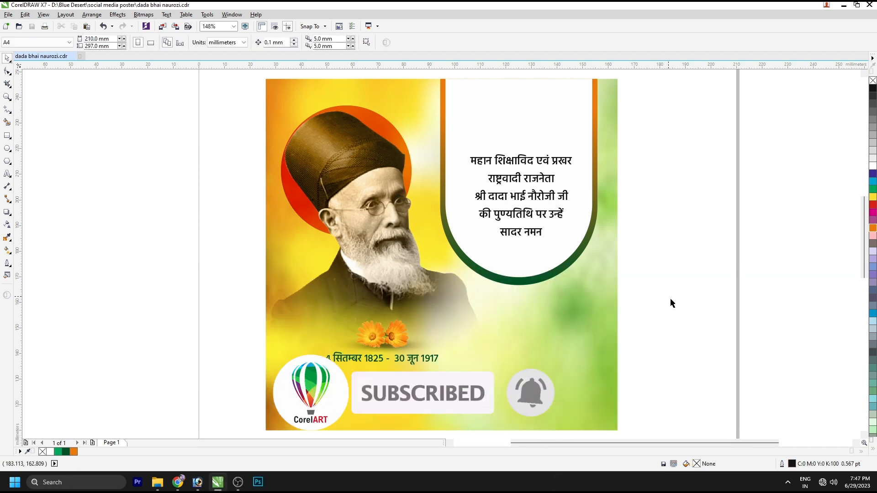
# Move the first three headline lines up in the white panel and the last two lines down to open a gap
pyautogui.moveTo(553, 155); pyautogui.dragTo(539, 111)
pyautogui.click(544, 165)
pyautogui.keyDown('shift'); pyautogui.click(540, 184); pyautogui.keyUp('shift')
pyautogui.moveTo(539, 185); pyautogui.dragTo(539, 254)
# Break the name line into "श्री दादा भाई" and "नौरोजी जी", and move both lines down into the gap
pyautogui.click(532, 147)
pyautogui.doubleClick(527, 147)
pyautogui.press('Return')
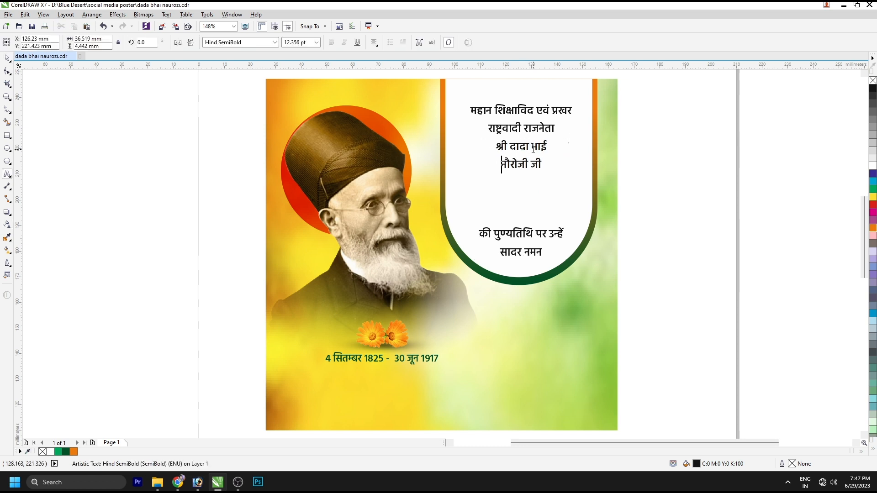
pyautogui.moveTo(537, 157); pyautogui.dragTo(538, 175)
# Set the font of the two name lines to Khand Bold
pyautogui.click(276, 43)
pyautogui.write('Khand')
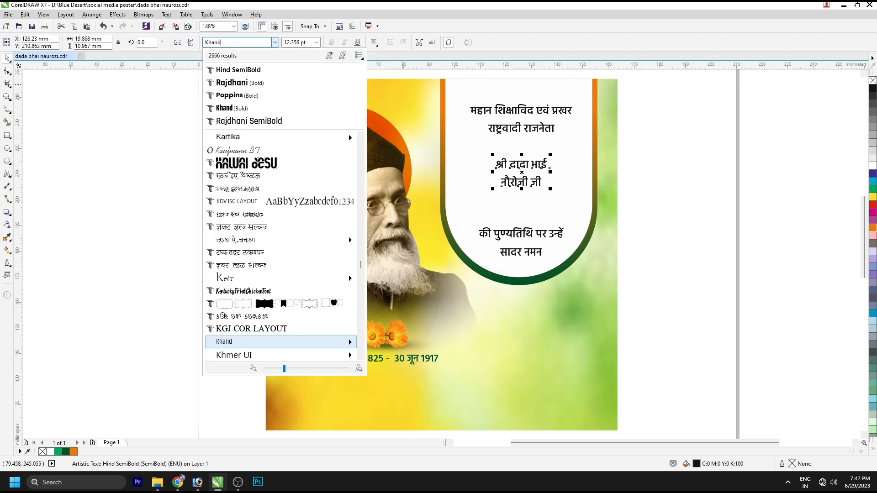
pyautogui.click(254, 192)
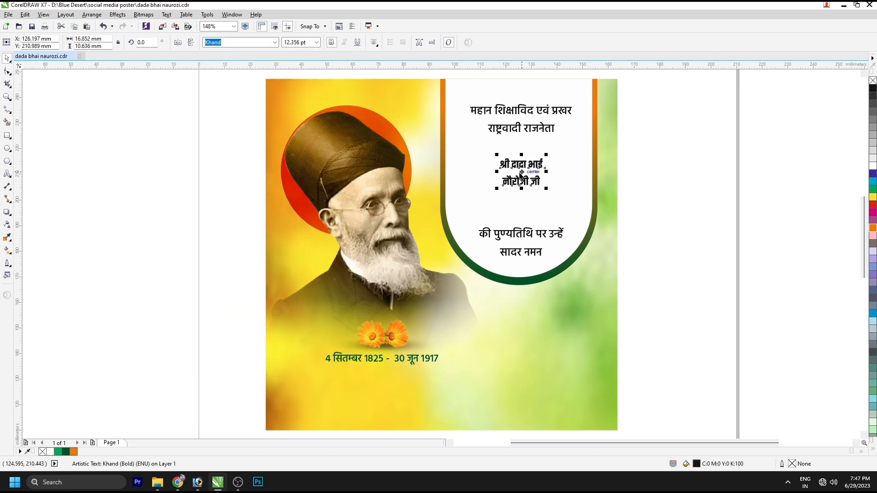
# Enlarge each name line separately, "श्री दादा भाई" the larger, then scale the pair to about 51 × 24 mm across the panel
pyautogui.scroll(2, 532, 180)
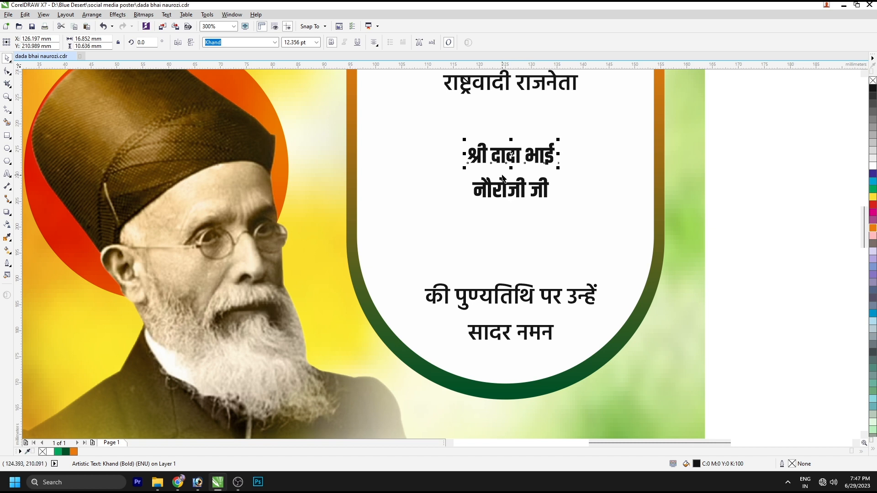
pyautogui.moveTo(544, 158); pyautogui.dragTo(577, 172)
pyautogui.click(537, 188)
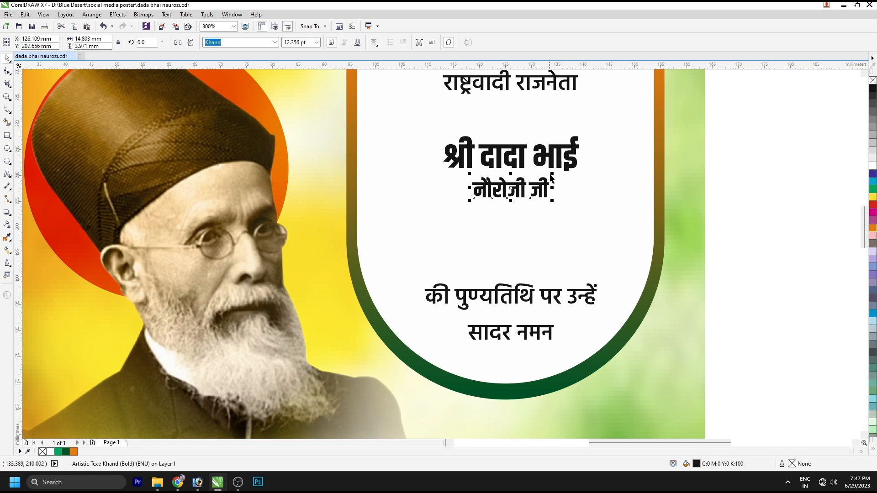
pyautogui.moveTo(560, 167); pyautogui.dragTo(560, 167)
pyautogui.keyDown('shift'); pyautogui.click(552, 159); pyautogui.keyUp('shift')
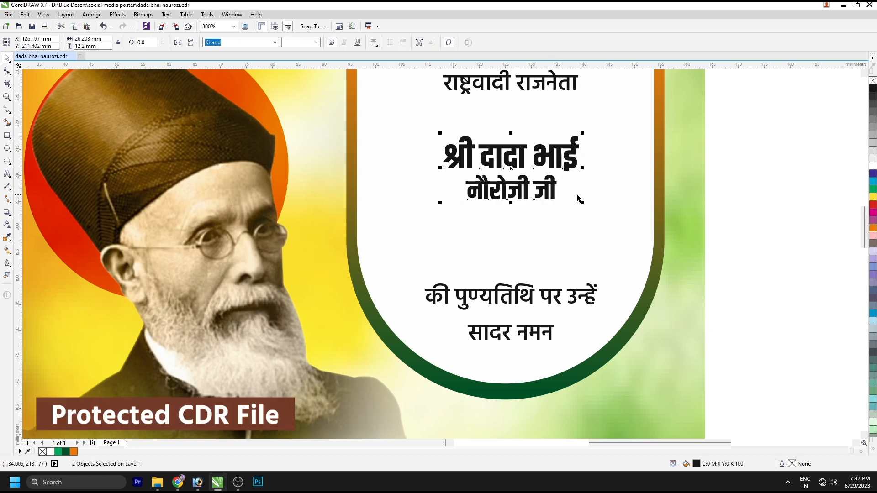
pyautogui.moveTo(584, 203); pyautogui.dragTo(648, 234)
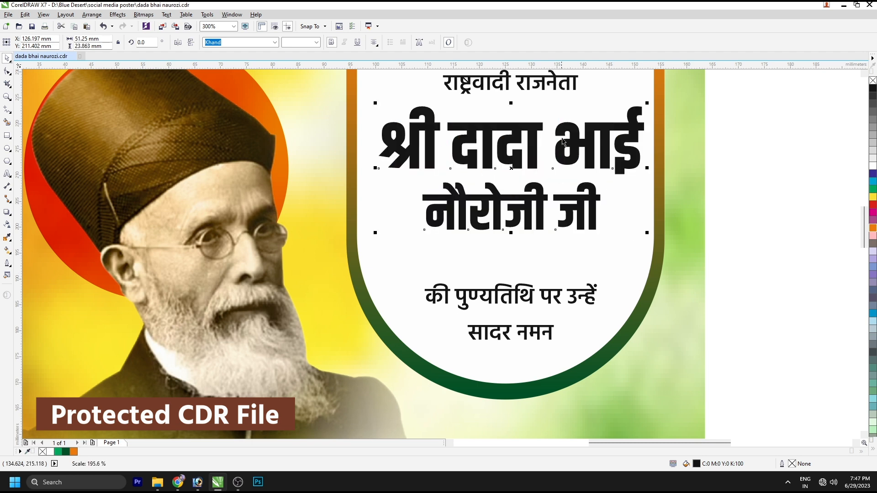
pyautogui.moveTo(575, 130); pyautogui.dragTo(569, 130)
pyautogui.scroll(-1, 525, 167)
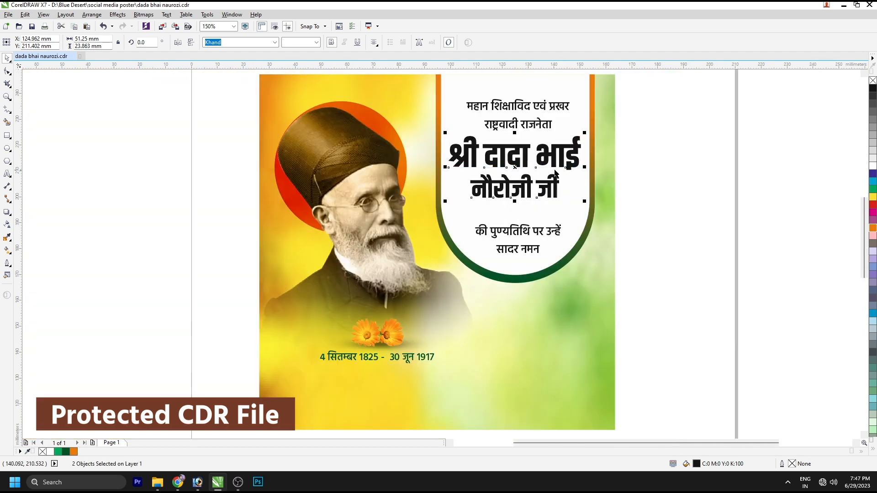
# Move "नौरोजी जी" closer under "श्री दादा भाई" and reposition the pair slightly lower and to the right
pyautogui.scroll(1, 556, 172)
pyautogui.click(500, 208)
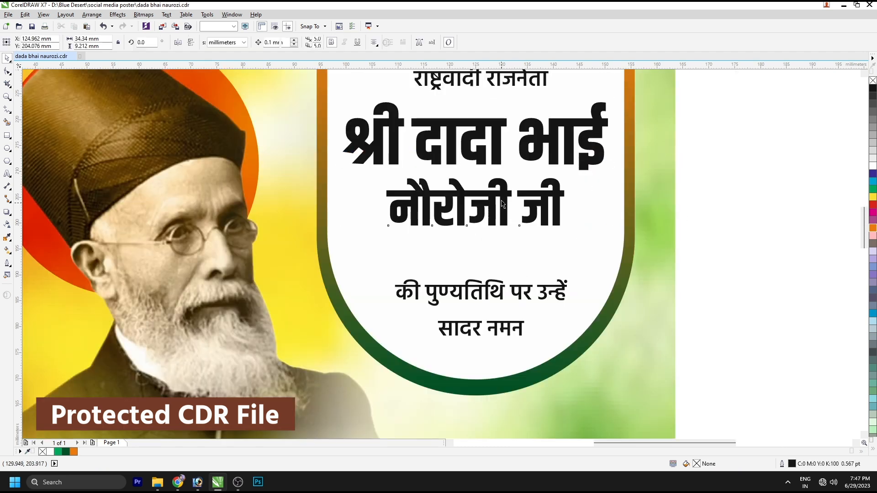
pyautogui.moveTo(502, 188); pyautogui.dragTo(503, 186)
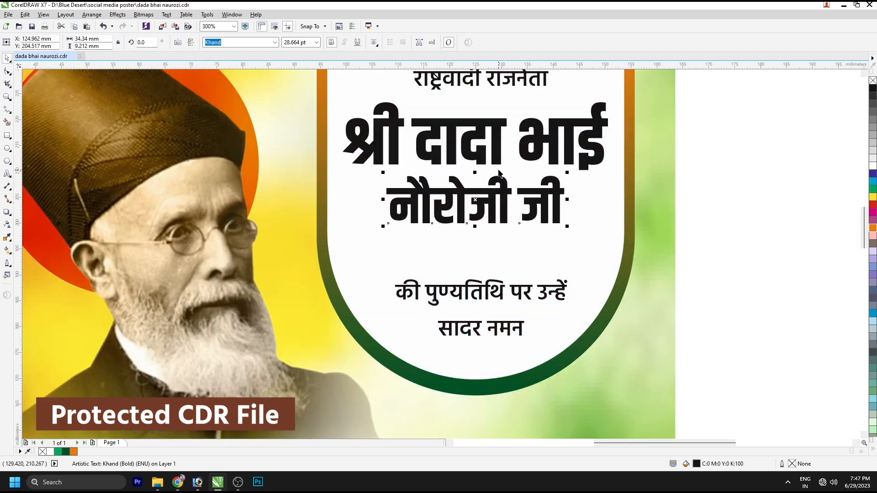
pyautogui.keyDown('shift'); pyautogui.click(498, 161); pyautogui.keyUp('shift')
pyautogui.scroll(-3, 497, 161)
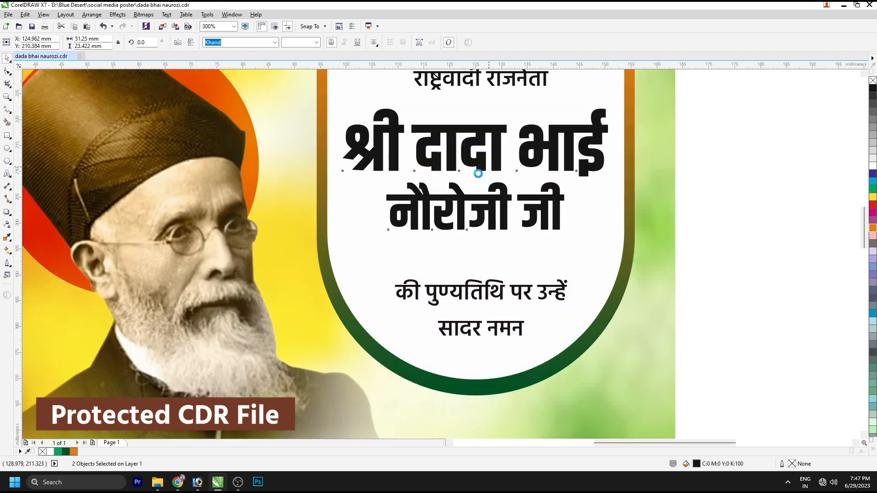
pyautogui.press('Right')
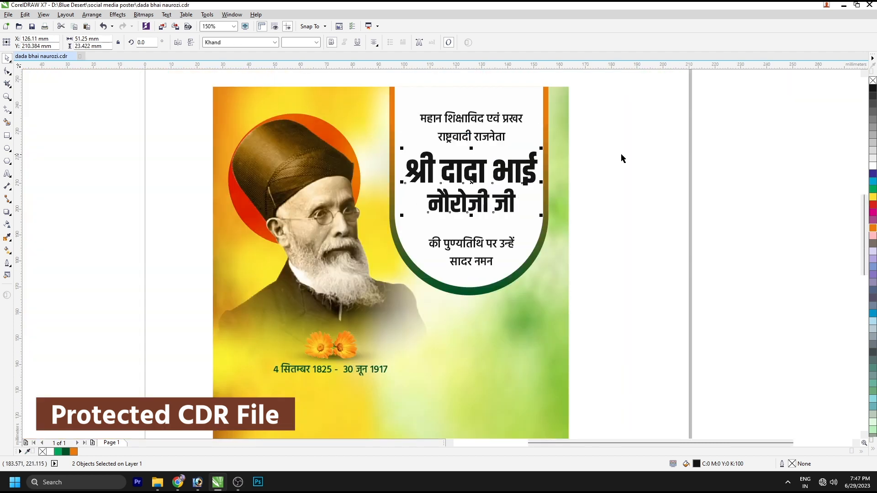
# Shift the whole headline block slightly left to centre it in the white panel
pyautogui.moveTo(638, 346); pyautogui.dragTo(404, 117)
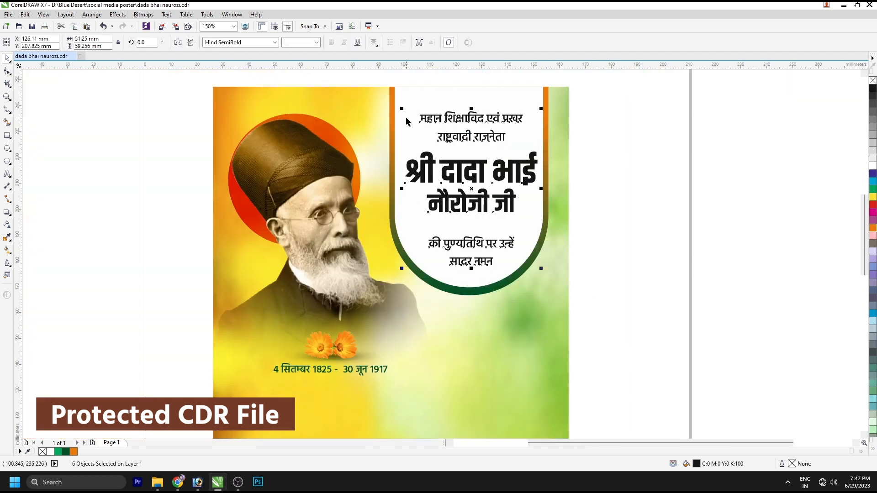
pyautogui.press('Left')
pyautogui.click(596, 175)
# Tighten "राष्ट्रवादी राजनेता" under the first headline line and move both lines down closer to the name
pyautogui.click(485, 141)
pyautogui.click(484, 136)
pyautogui.press('Up')
pyautogui.press('Up')
pyautogui.press('Up')
pyautogui.keyDown('shift'); pyautogui.click(488, 118); pyautogui.keyUp('shift')
pyautogui.moveTo(494, 115); pyautogui.dragTo(494, 123)
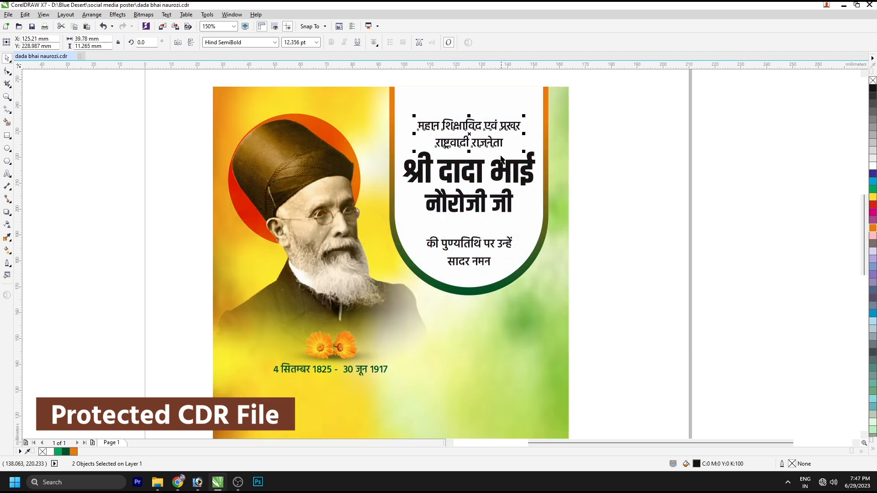
# Move the whole headline block up within the white panel
pyautogui.moveTo(654, 313); pyautogui.dragTo(365, 105)
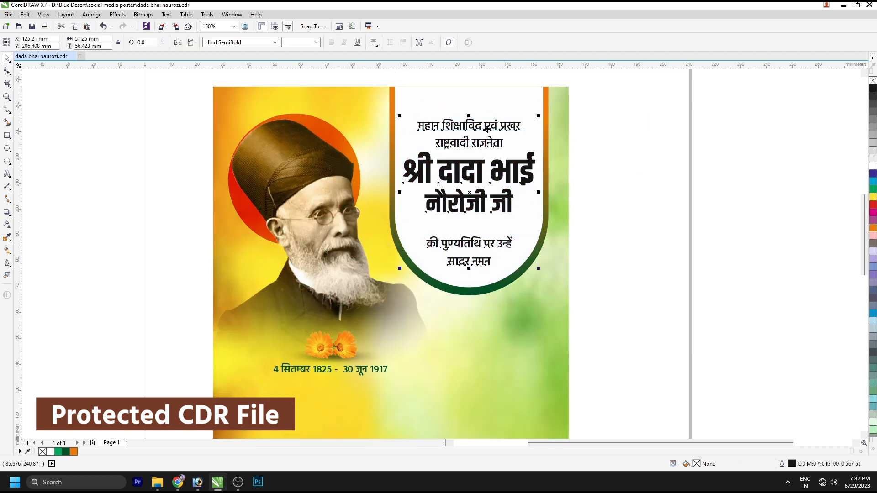
pyautogui.moveTo(477, 123); pyautogui.dragTo(476, 104)
pyautogui.click(448, 151)
# Enlarge "नौरोजी जी" to about 37 × 10 mm and move "की पुण्यतिथि पर उन्हें" up close beneath it
pyautogui.click(459, 179)
pyautogui.moveTo(519, 199); pyautogui.dragTo(521, 201)
pyautogui.keyDown('shift'); pyautogui.click(508, 153); pyautogui.keyUp('shift')
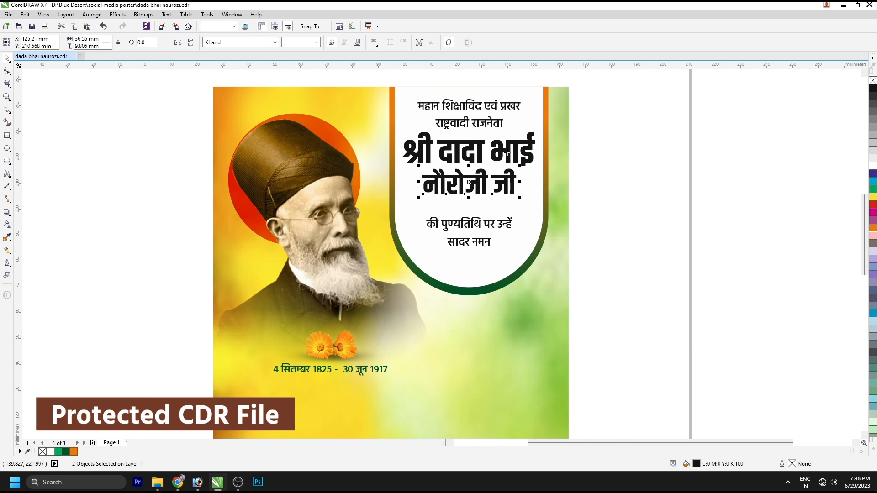
pyautogui.moveTo(474, 224); pyautogui.dragTo(475, 209)
# Set the font of "सादर नमन" to Four C Body Bold
pyautogui.click(479, 243)
pyautogui.click(275, 42)
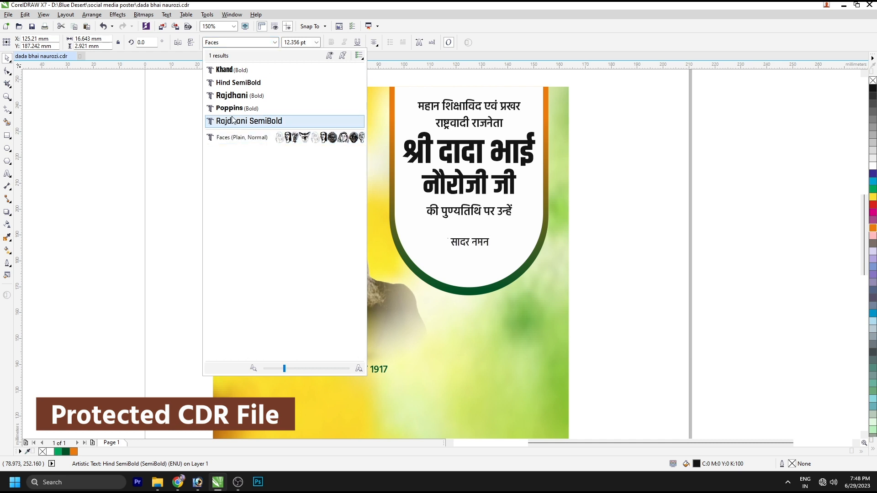
pyautogui.click(242, 137)
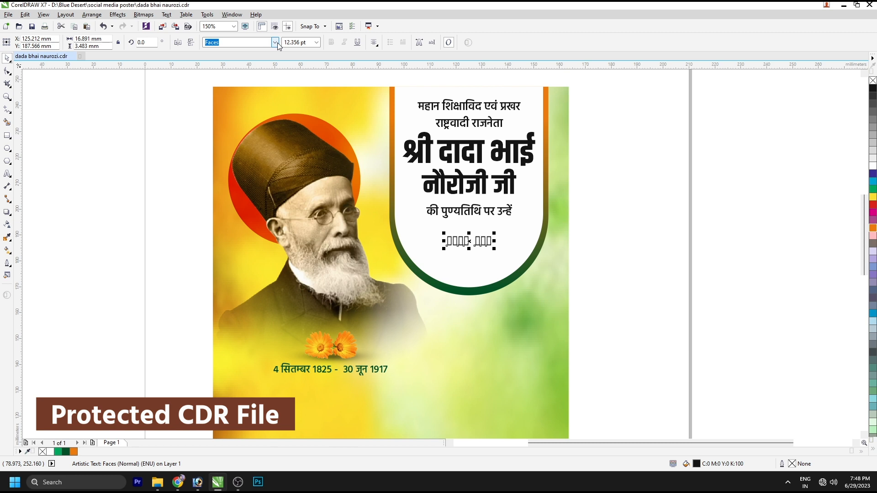
pyautogui.click(276, 43)
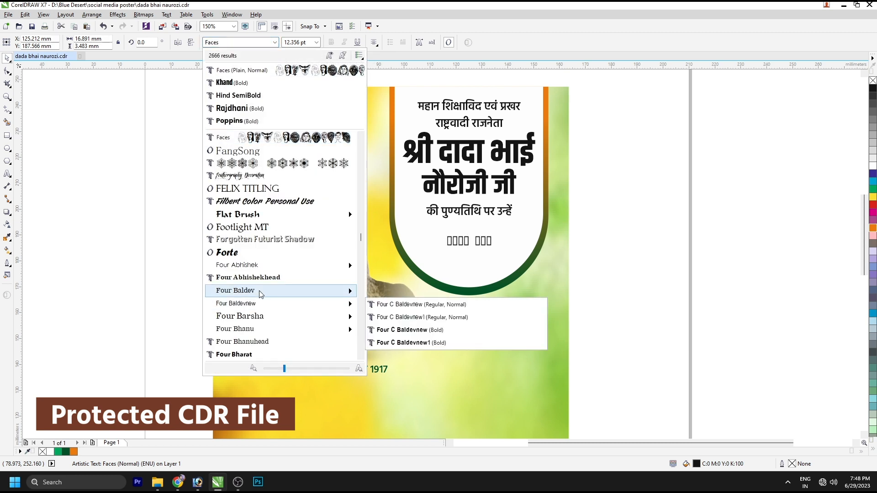
pyautogui.scroll(-2, 259, 290)
pyautogui.moveTo(252, 294)
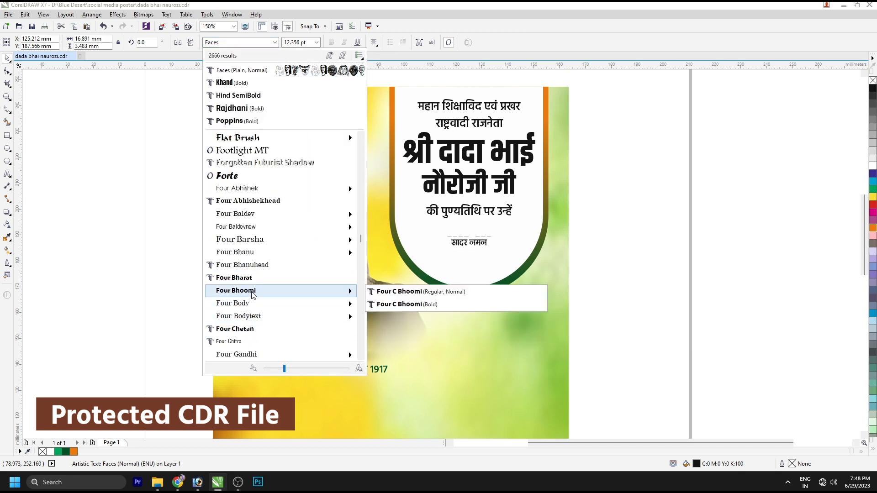
pyautogui.click(389, 316)
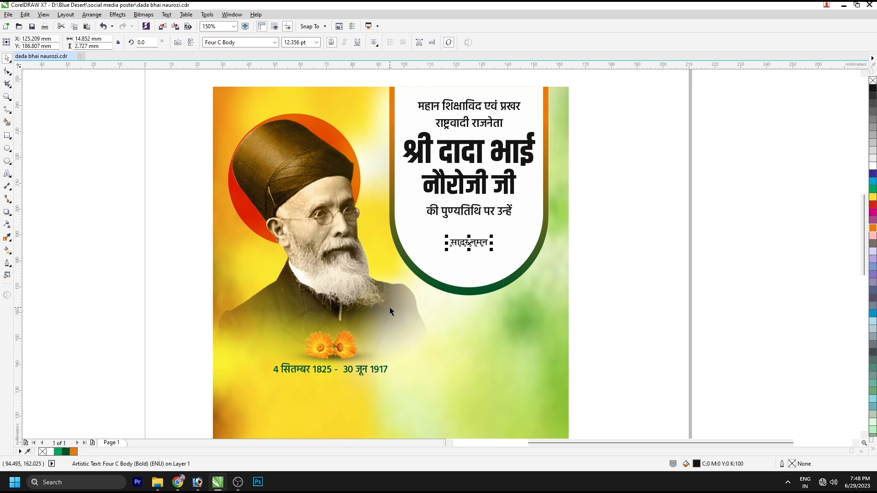
# Enlarge "सादर नमन" to about 30 × 6 mm and move it up close beneath "की पुण्यतिथि पर उन्हें"
pyautogui.moveTo(495, 254); pyautogui.dragTo(513, 283)
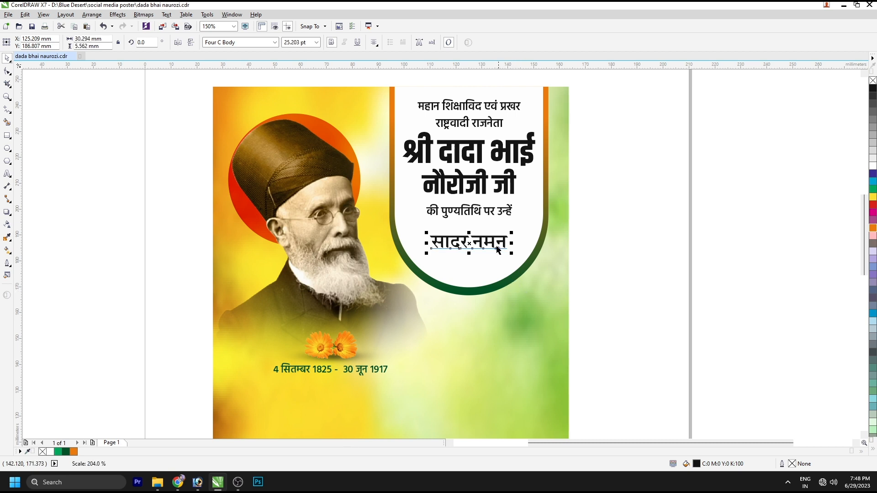
pyautogui.moveTo(490, 236); pyautogui.dragTo(490, 227)
# Raise the white panel with its gradient border and reposition the whole headline block inside it
pyautogui.moveTo(625, 283); pyautogui.dragTo(375, 90)
pyautogui.moveTo(471, 109); pyautogui.dragTo(480, 131)
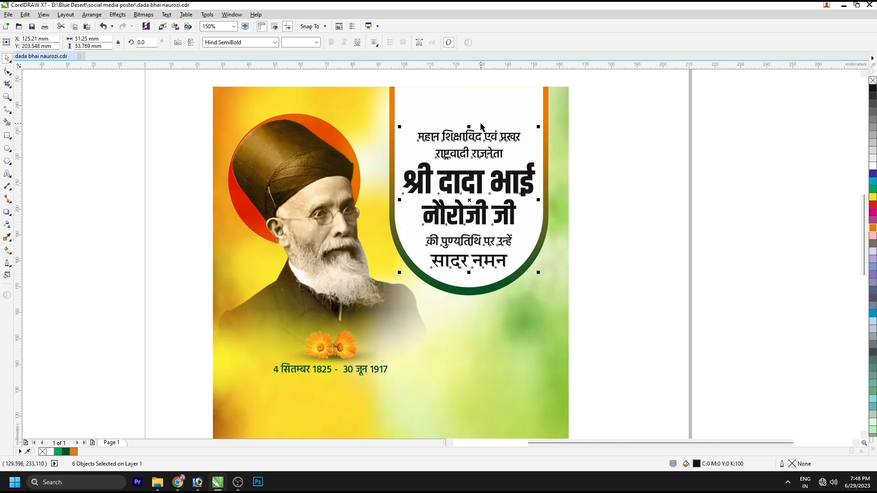
pyautogui.keyDown('ctrl'); pyautogui.click(497, 95); pyautogui.keyUp('ctrl')
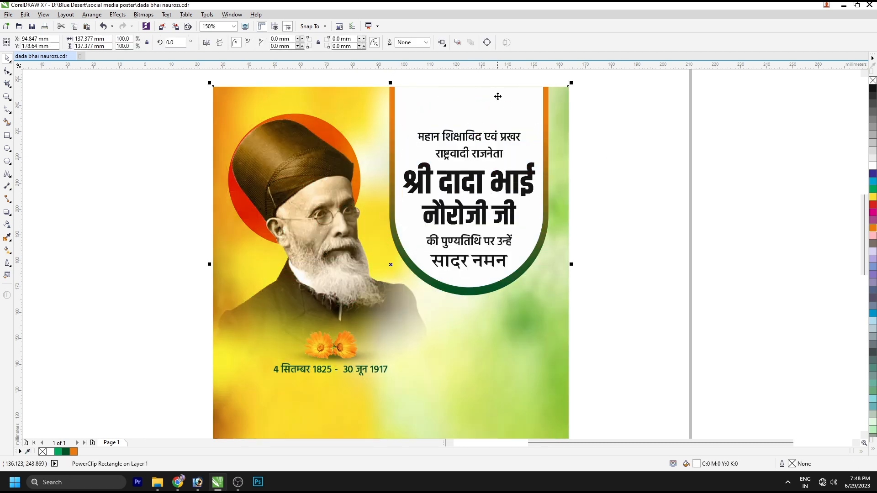
pyautogui.keyDown('ctrl'); pyautogui.keyDown('shift'); pyautogui.click(547, 108); pyautogui.keyUp('shift'); pyautogui.keyUp('ctrl')
pyautogui.moveTo(546, 103); pyautogui.dragTo(548, 87)
pyautogui.moveTo(643, 124); pyautogui.dragTo(298, 368)
pyautogui.moveTo(507, 136); pyautogui.dragTo(503, 105)
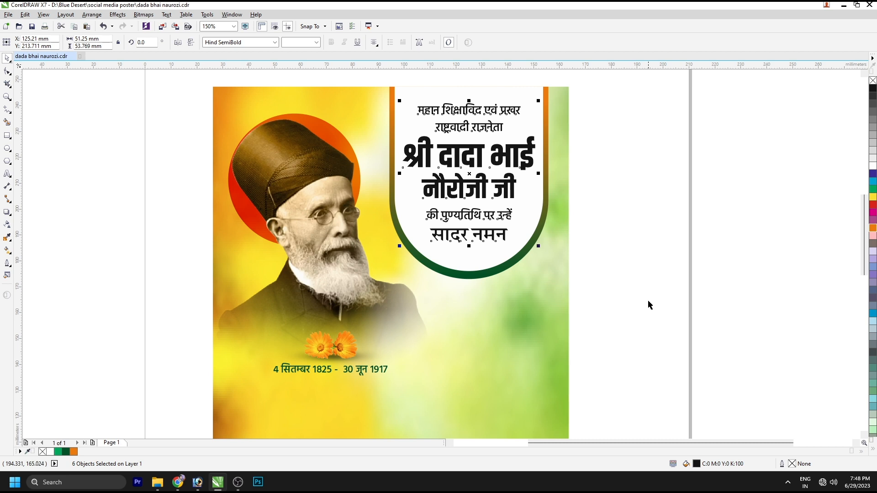
# Move the two closing lines down, and bring both name lines down towards them
pyautogui.click(493, 233)
pyautogui.keyDown('shift'); pyautogui.click(491, 214); pyautogui.keyUp('shift')
pyautogui.moveTo(491, 215); pyautogui.dragTo(490, 225)
pyautogui.click(486, 189)
pyautogui.keyDown('shift'); pyautogui.click(481, 156); pyautogui.keyUp('shift')
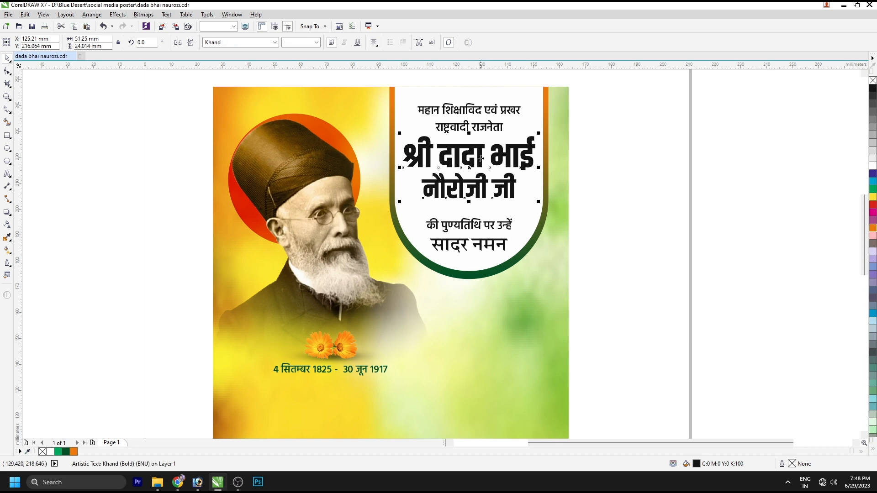
pyautogui.moveTo(481, 155); pyautogui.dragTo(482, 167)
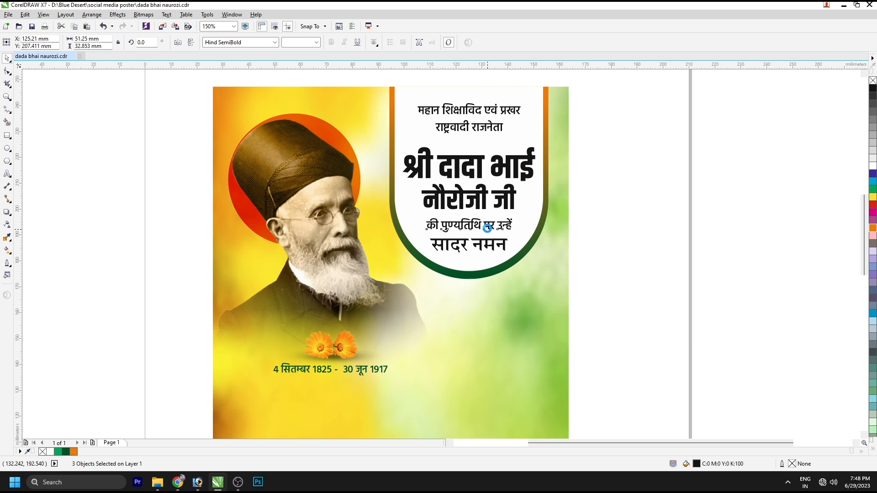
pyautogui.click(631, 203)
# Enlarge "राष्ट्रवादी राजनेता" to about 40 × 7 mm, as wide as the line above it
pyautogui.click(478, 121)
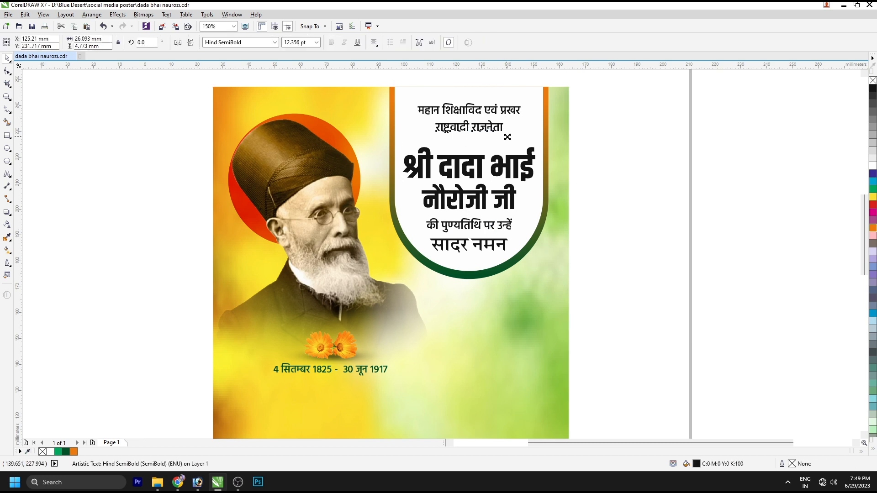
pyautogui.moveTo(504, 124); pyautogui.dragTo(504, 129)
# Shift the whole headline block slightly left in the white panel and save the file
pyautogui.moveTo(625, 307); pyautogui.dragTo(319, 82)
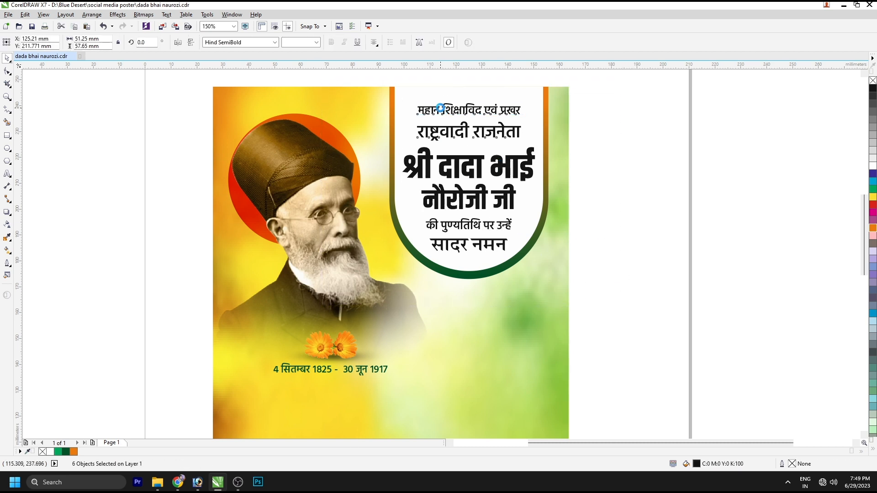
pyautogui.click(654, 254)
pyautogui.hotkey('ctrl', 's')
# Draw a rectangle about 45 × 9 mm over "राष्ट्रवादी राजनेता" with orange fill and outline
pyautogui.click(7, 136)
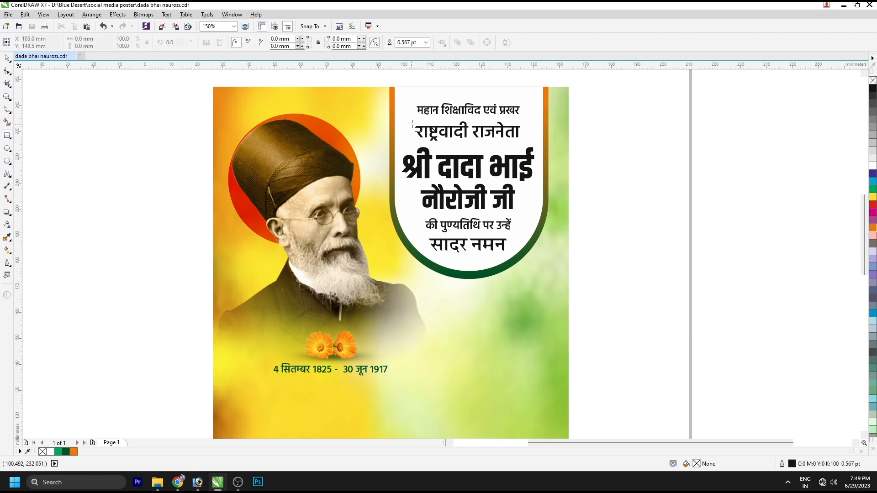
pyautogui.moveTo(409, 119); pyautogui.dragTo(526, 142)
pyautogui.press('space')
pyautogui.click(873, 228)
pyautogui.rightClick(873, 228)
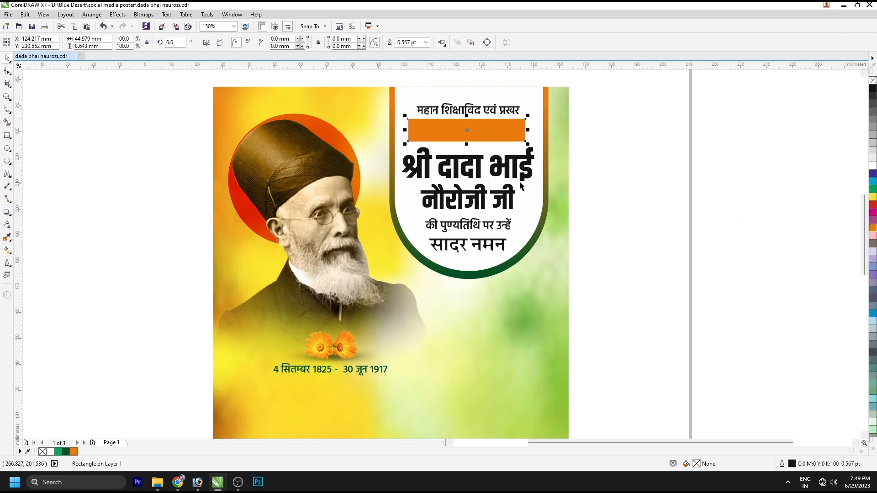
# Bring "राष्ट्रवादी राजनेता" in front of the orange rectangle and colour the text white
pyautogui.press('F8')
pyautogui.click(493, 129)
pyautogui.hotkey('ctrl', 'space')
pyautogui.hotkey('shift', 'pageup')
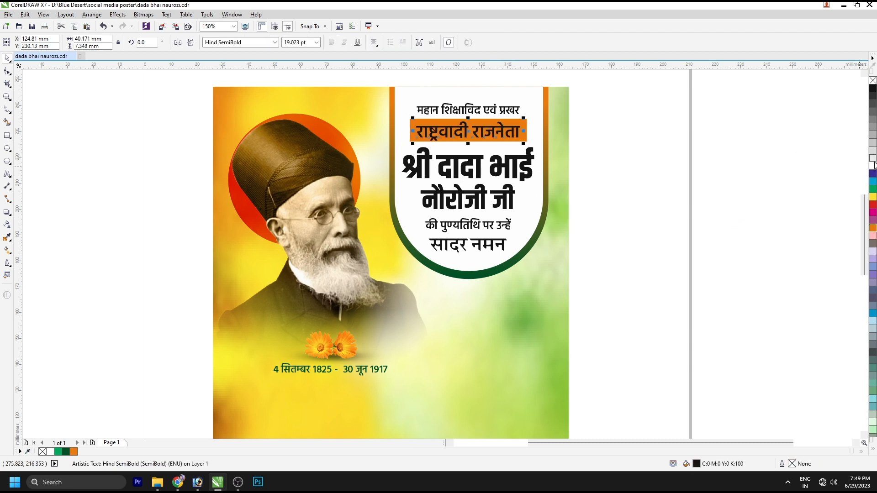
pyautogui.click(873, 166)
# Colour the first headline line and "की पुण्यतिथि पर उन्हें" dark grey
pyautogui.click(495, 109)
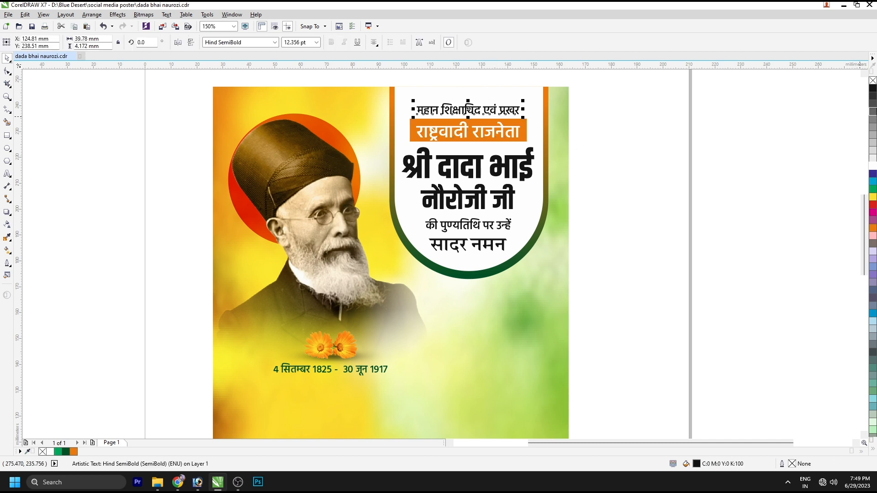
pyautogui.click(464, 223)
pyautogui.hotkey('ctrl', 'r')
# Fill "सादर नमन" with a vertical gradient from red at its upper edge to orange below
pyautogui.click(455, 243)
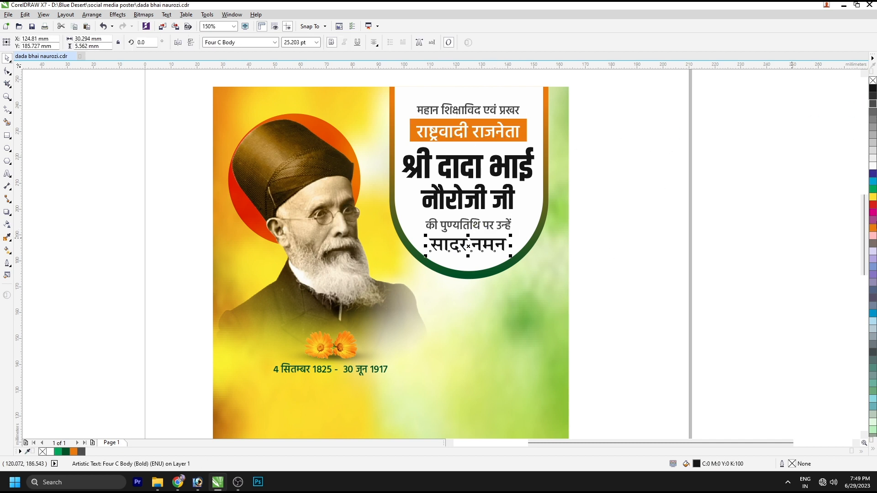
pyautogui.click(874, 205)
pyautogui.press('g')
pyautogui.moveTo(476, 237); pyautogui.dragTo(476, 251)
pyautogui.click(873, 227)
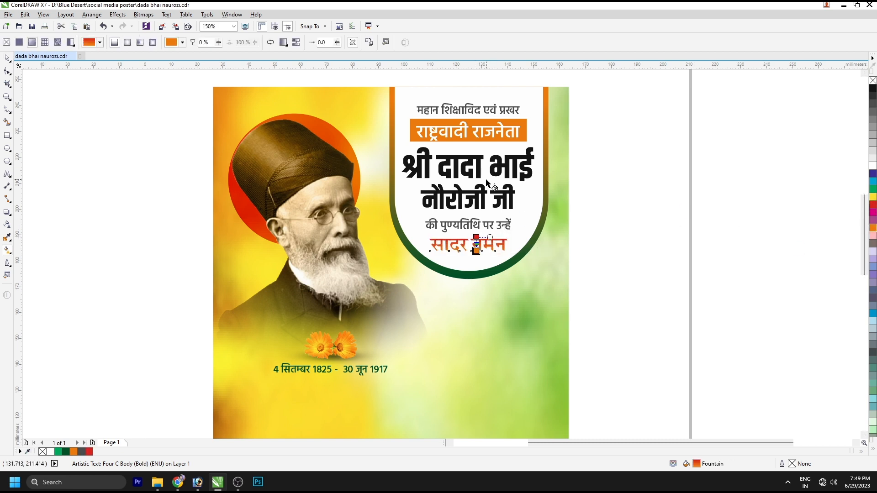
# Apply the same red-to-orange gradient to "श्री दादा भाई" and "नौरोजी जी"
pyautogui.press('space')
pyautogui.click(478, 164)
pyautogui.hotkey('ctrl', 'r')
pyautogui.click(480, 201)
pyautogui.hotkey('ctrl', 'r')
# Change the gradient colours of "नौरोजी जी" to green at the upper end and dark green at the lower end
pyautogui.press('space')
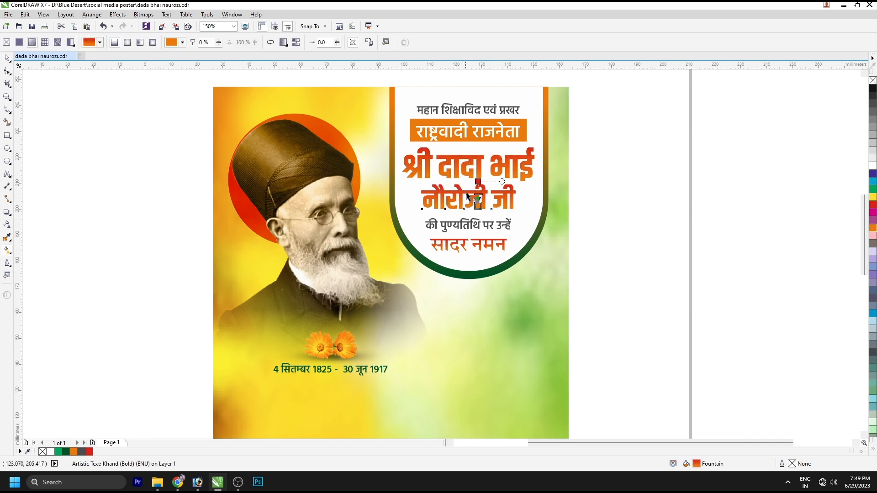
pyautogui.click(478, 181)
pyautogui.click(873, 190)
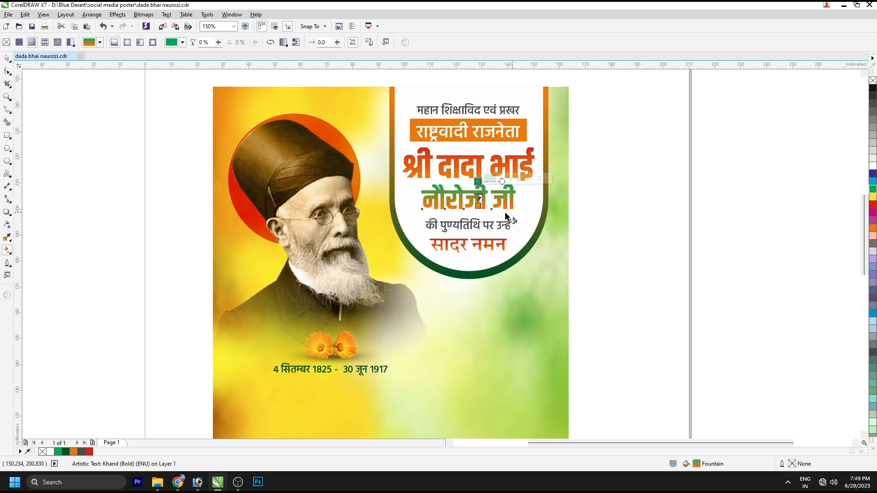
pyautogui.click(478, 205)
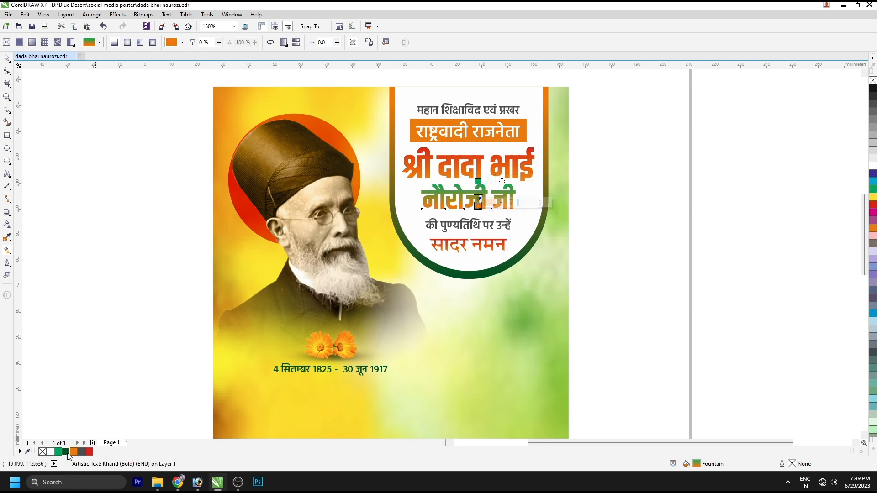
pyautogui.click(66, 451)
# Group the two name lines and give the group a 2.5 pt outline
pyautogui.press('space')
pyautogui.keyDown('shift'); pyautogui.click(505, 169); pyautogui.keyUp('shift')
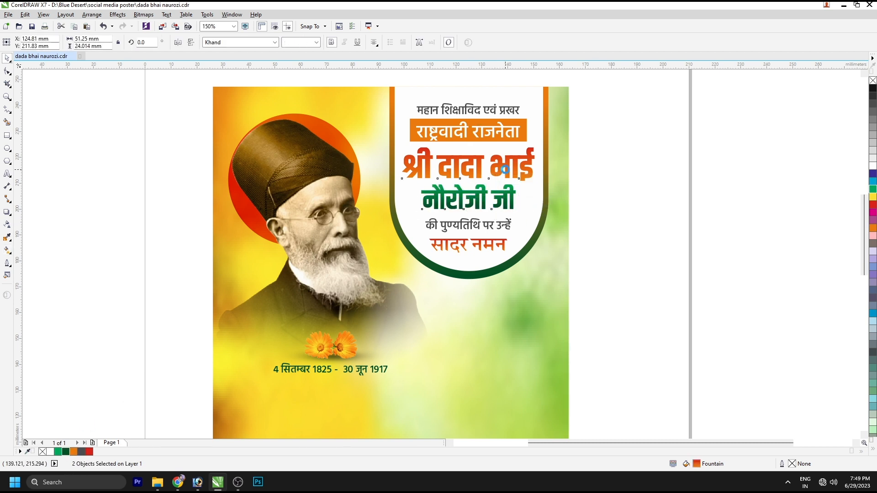
pyautogui.keyDown('shift'); pyautogui.click(504, 130); pyautogui.keyUp('shift')
pyautogui.hotkey('ctrl', 'g')
pyautogui.press('F12')
pyautogui.press('Tab')
pyautogui.write('2.5')
pyautogui.press('Return')
# Give the name group's outline round corners and round caps, place it behind the fill and colour it white
pyautogui.press('F12')
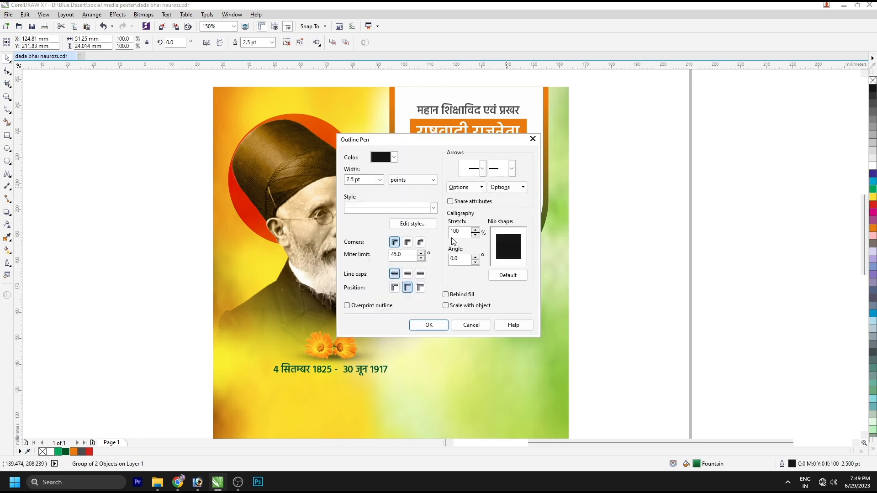
pyautogui.click(411, 244)
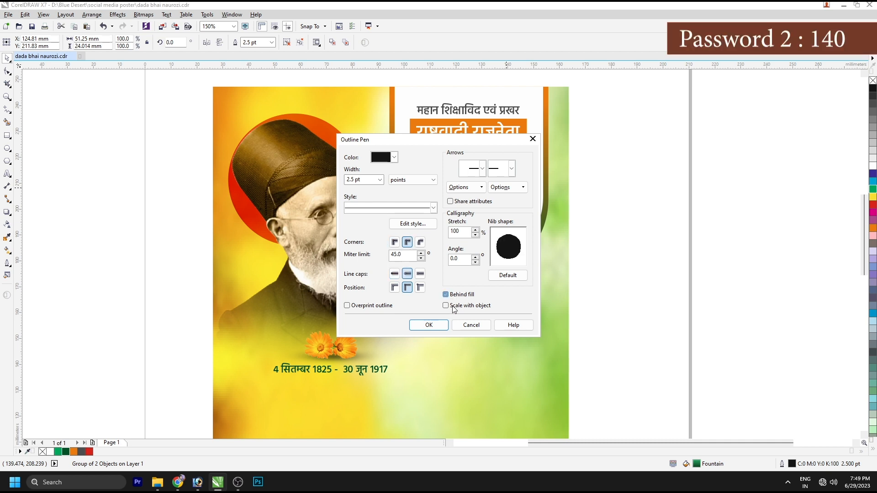
pyautogui.click(429, 327)
pyautogui.rightClick(872, 173)
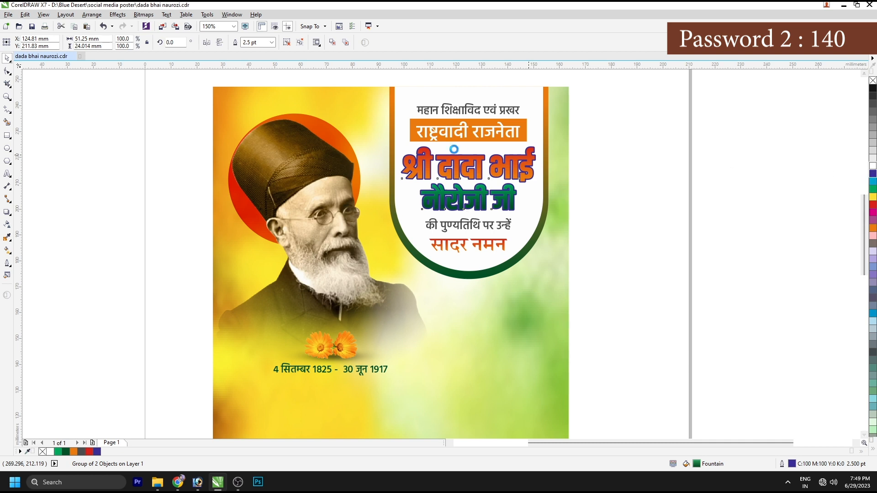
pyautogui.rightClick(867, 169)
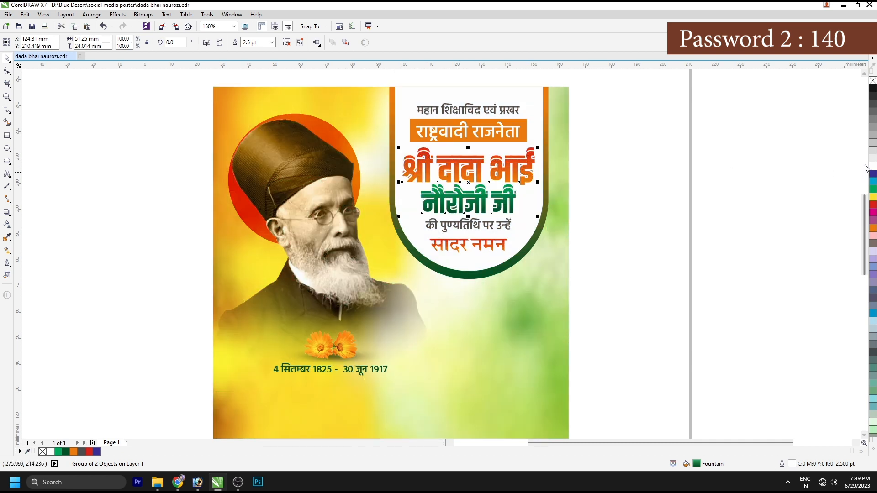
# Turn the name's offset duplicate into a close 40% black shadow behind the coloured text, and save the file
pyautogui.click(873, 137)
pyautogui.rightClick(873, 138)
pyautogui.hotkey('ctrl', 'pagedown')
pyautogui.press('Up')
pyautogui.press('Up')
pyautogui.press('Up')
pyautogui.press('Up')
pyautogui.press('Up')
pyautogui.press('Up')
pyautogui.press('Up')
pyautogui.press('Up')
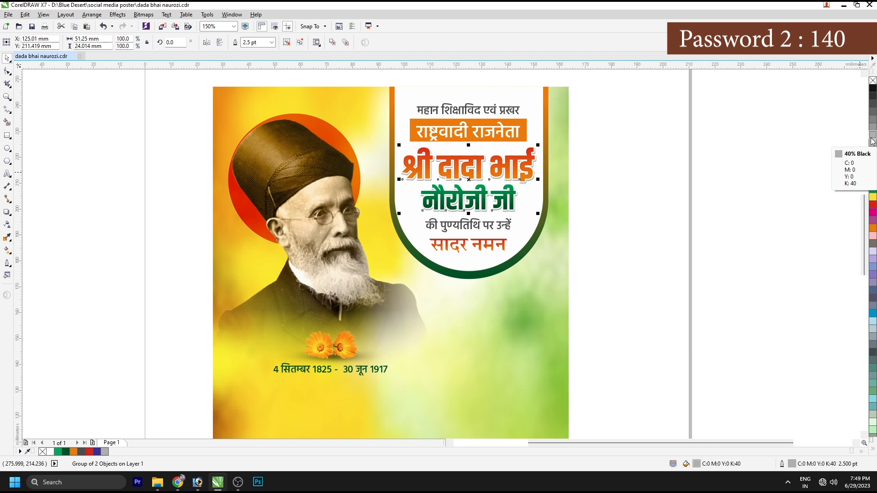
pyautogui.click(607, 157)
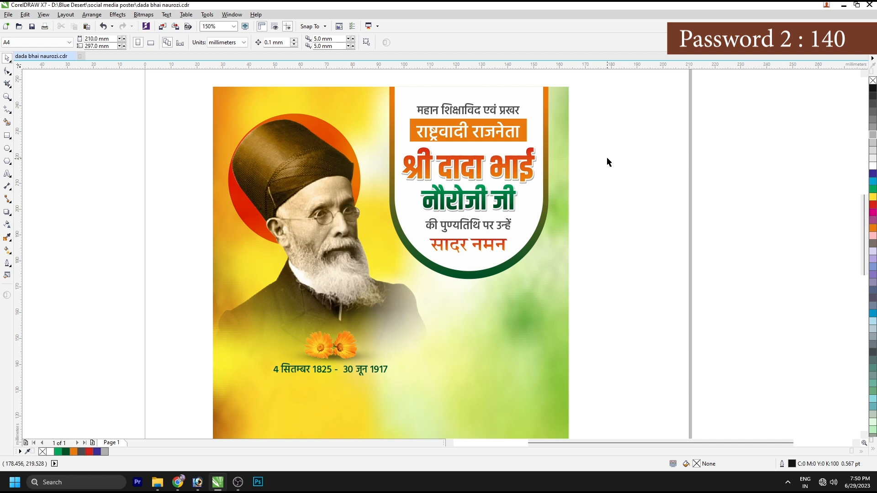
pyautogui.hotkey('ctrl', 's')
# Round the corners of the orange rectangle behind "राष्ट्रवादी राजनेता"
pyautogui.click(513, 119)
pyautogui.press('F10')
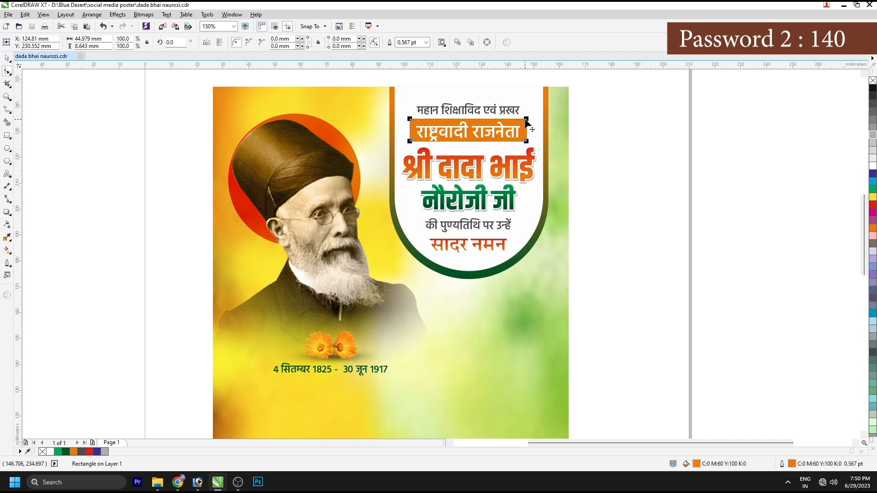
pyautogui.moveTo(525, 121); pyautogui.dragTo(523, 119)
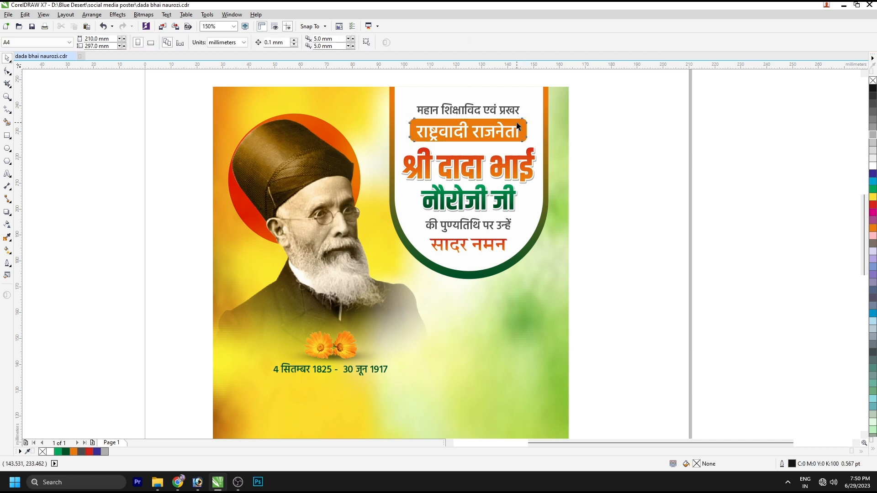
pyautogui.press('g')
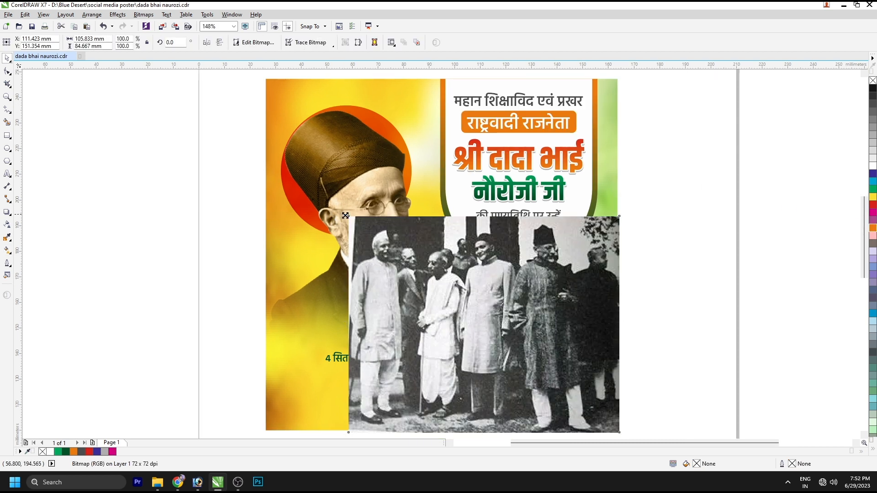
# Scale the black-and-white group photo down to about 81 × 64 mm in the poster's lower right corner, and undo a trial horizontal flip
pyautogui.moveTo(345, 215); pyautogui.dragTo(413, 267)
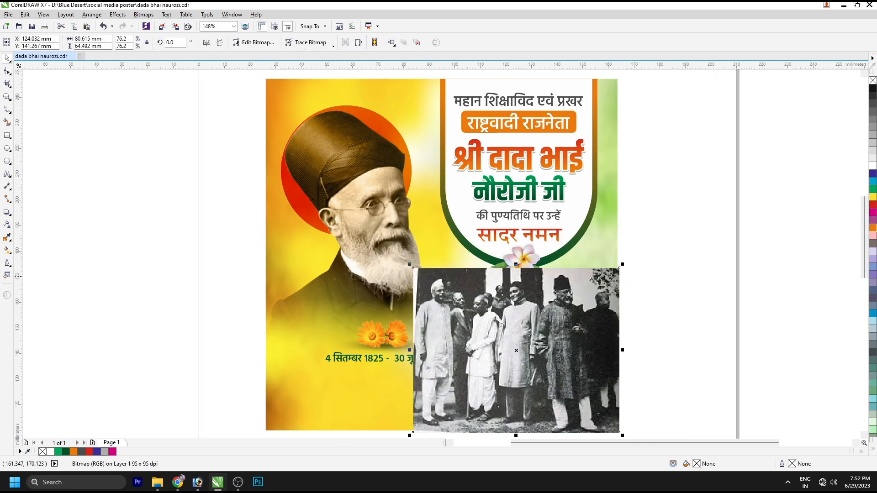
pyautogui.click(209, 42)
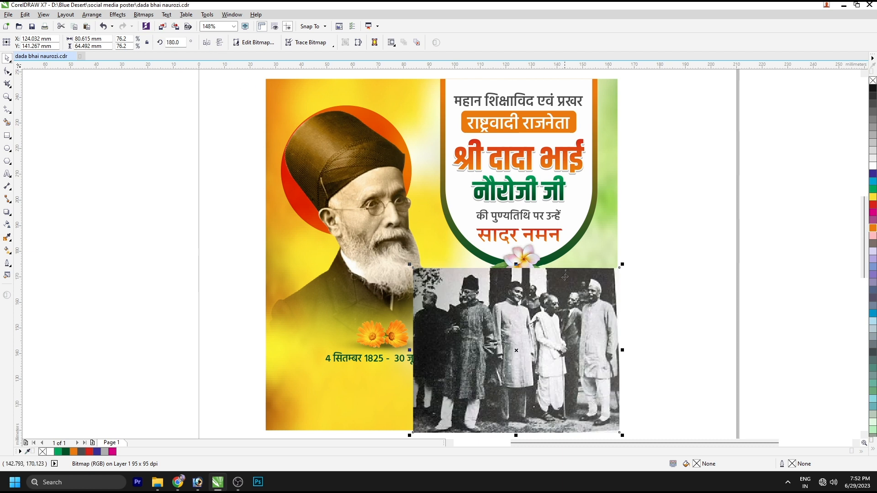
pyautogui.hotkey('ctrl', 'z')
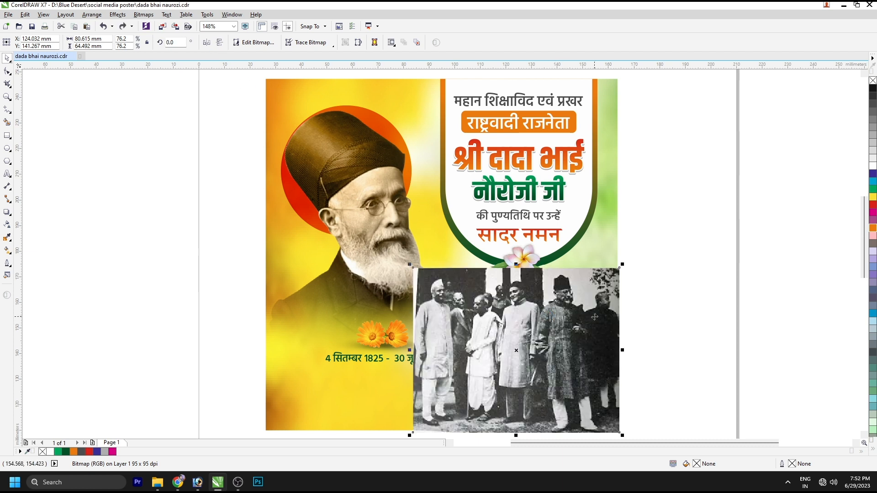
# Fade the left side of the black-and-white group photo with a linear transparency and convert it to a 500 dpi CMYK bitmap
pyautogui.click(6, 225)
pyautogui.moveTo(497, 347); pyautogui.dragTo(444, 347)
pyautogui.moveTo(497, 348); pyautogui.dragTo(562, 348)
pyautogui.press('space')
pyautogui.hotkey('alt', 'b')
pyautogui.press('c')
pyautogui.press('Return')
# Fade out the top edge of the group photo with a short vertical linear transparency above the men's heads
pyautogui.press('space')
pyautogui.moveTo(584, 307); pyautogui.dragTo(583, 270)
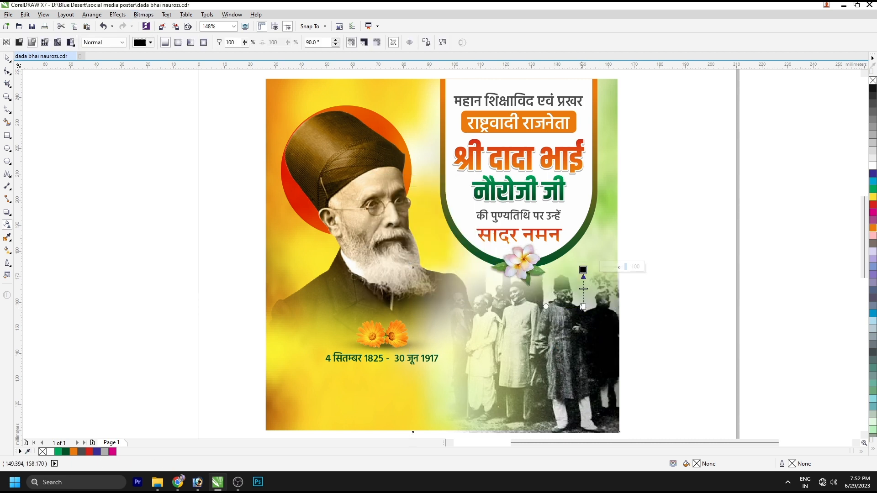
pyautogui.press('space')
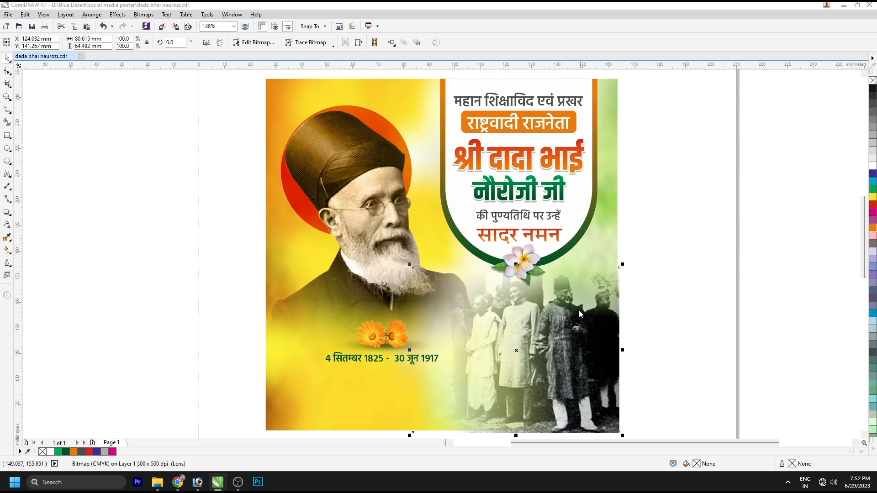
# Apply a uniform transparency of 65 to the faded group photo, deselect it and preview the poster full screen
pyautogui.click(6, 224)
pyautogui.click(20, 42)
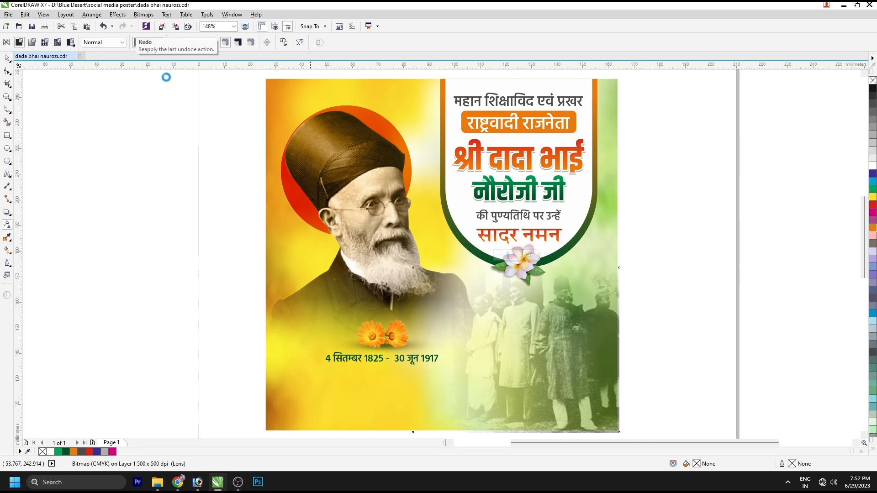
pyautogui.doubleClick(189, 42)
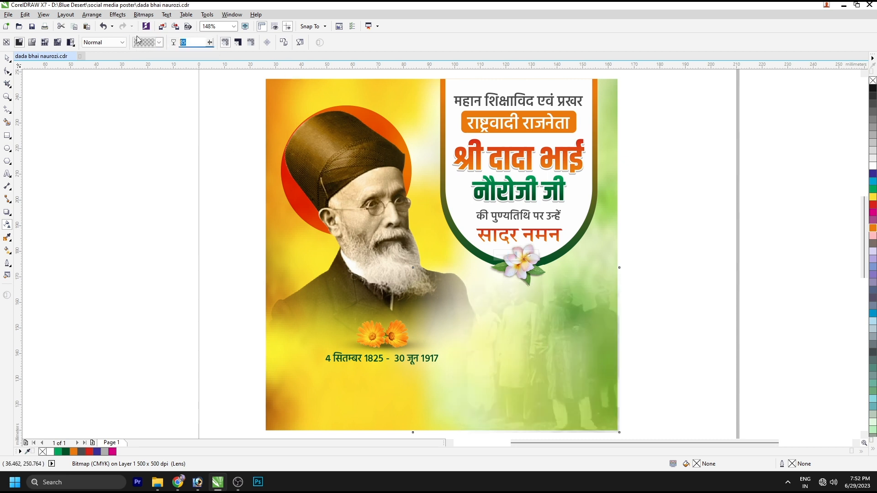
pyautogui.press('Return')
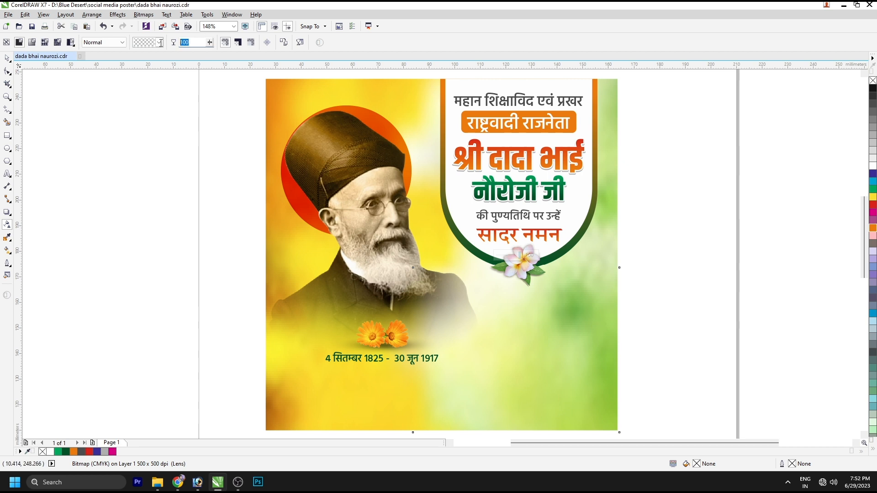
pyautogui.write('65')
pyautogui.press('Return')
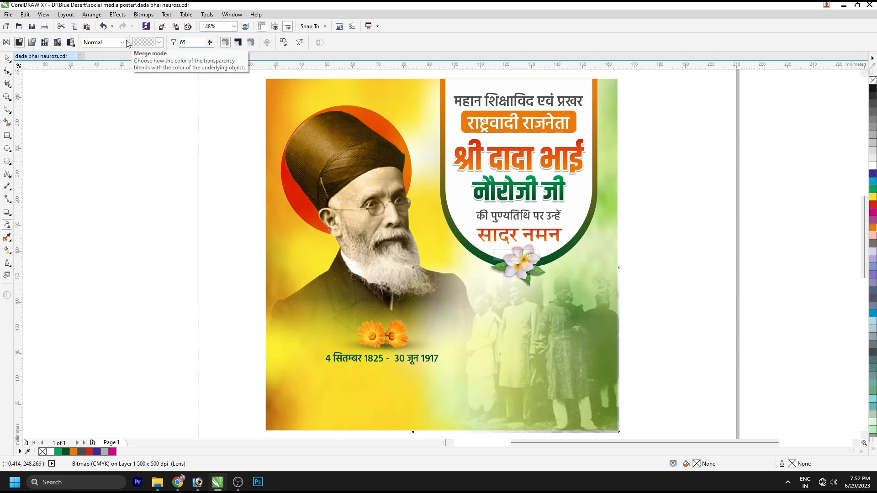
pyautogui.press('space')
pyautogui.click(130, 305)
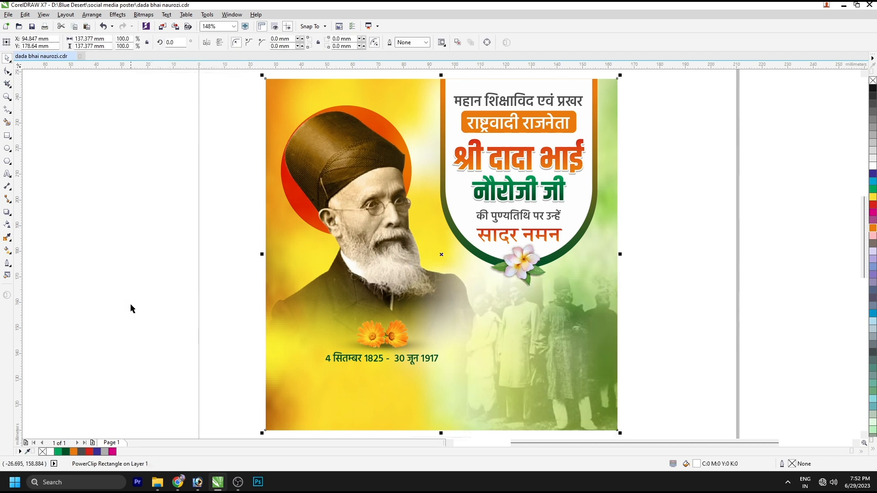
pyautogui.press('F9')
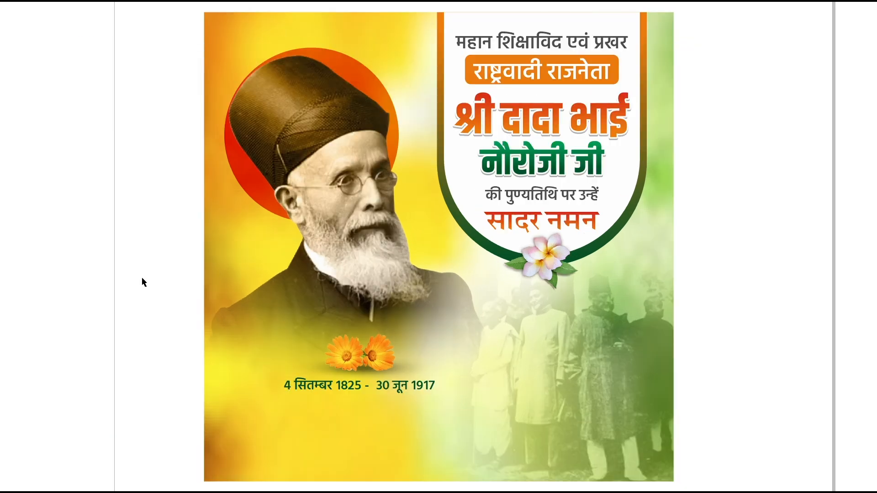